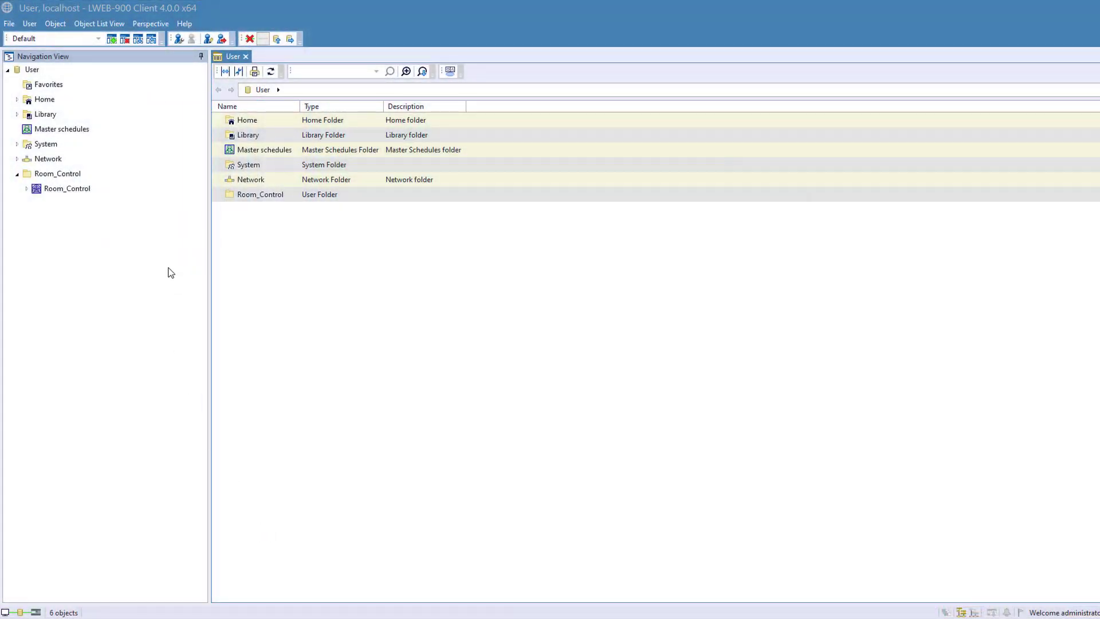
- Open the Room_Control graphical view and go through the room list to the Room 224 page
double_click(60, 190)
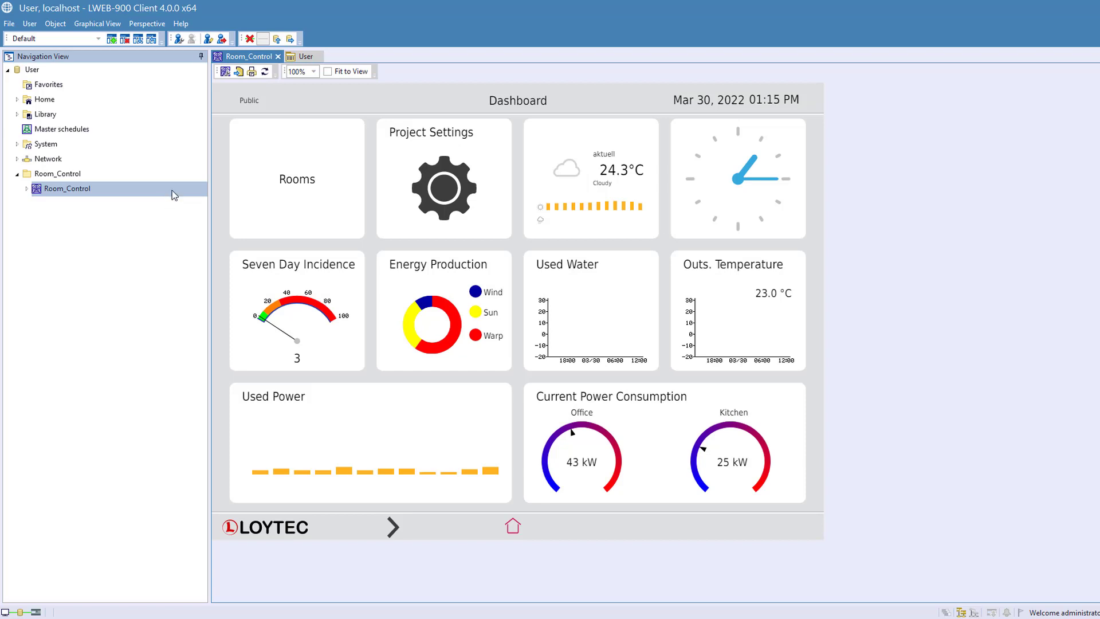
click(289, 179)
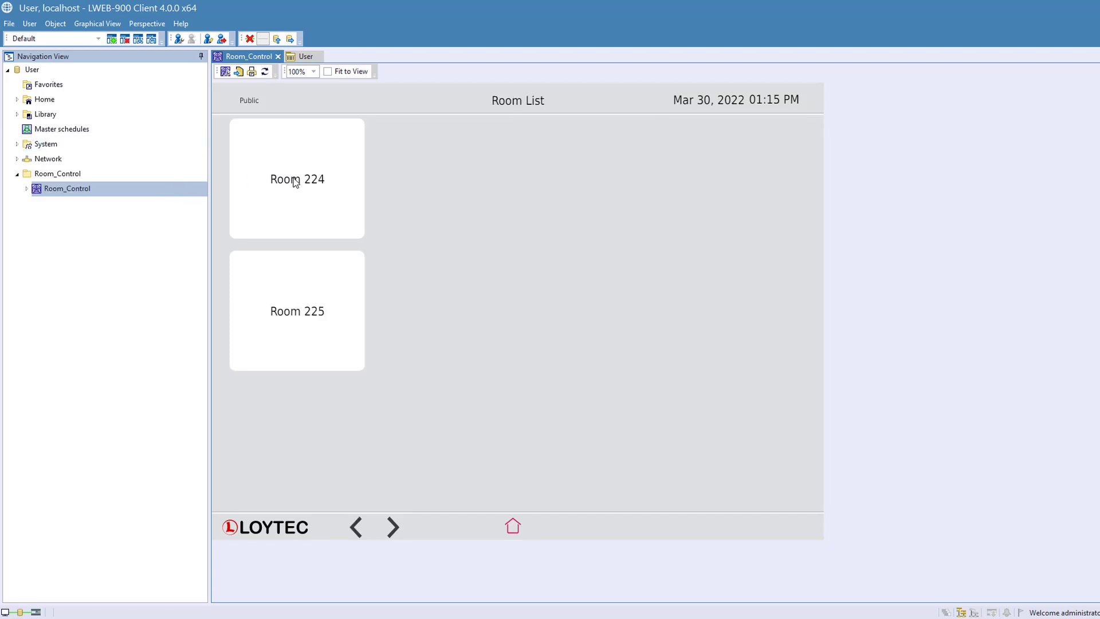
click(295, 181)
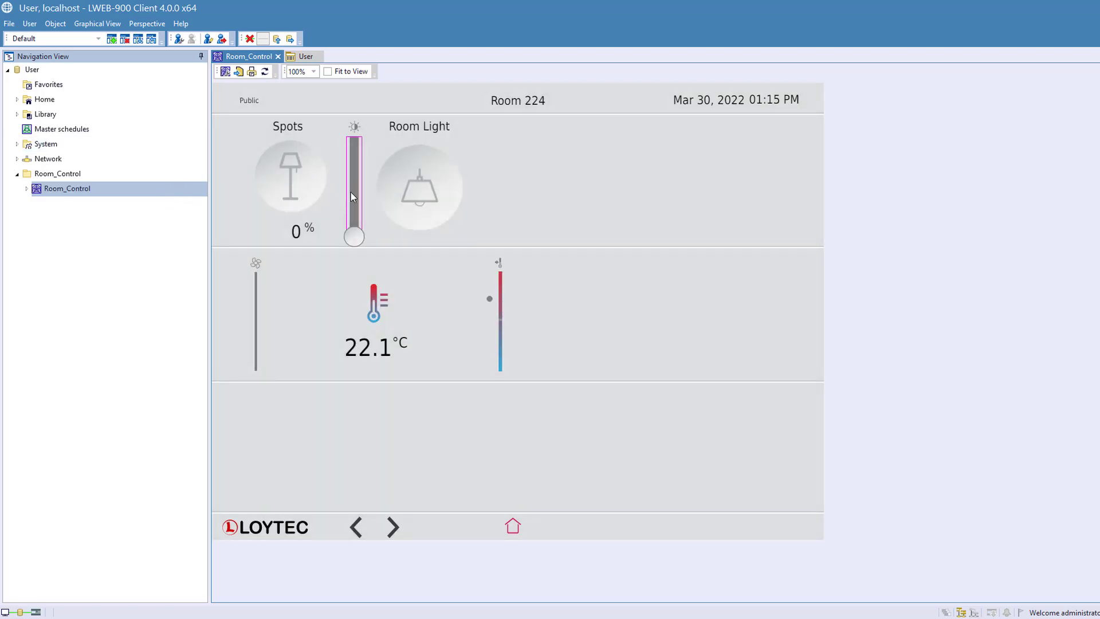
- Operate the Spots lamp, its brightness slider and the Room Light on the Room 224 page
click(282, 174)
drag(355, 231, 355, 151)
click(281, 184)
click(355, 156)
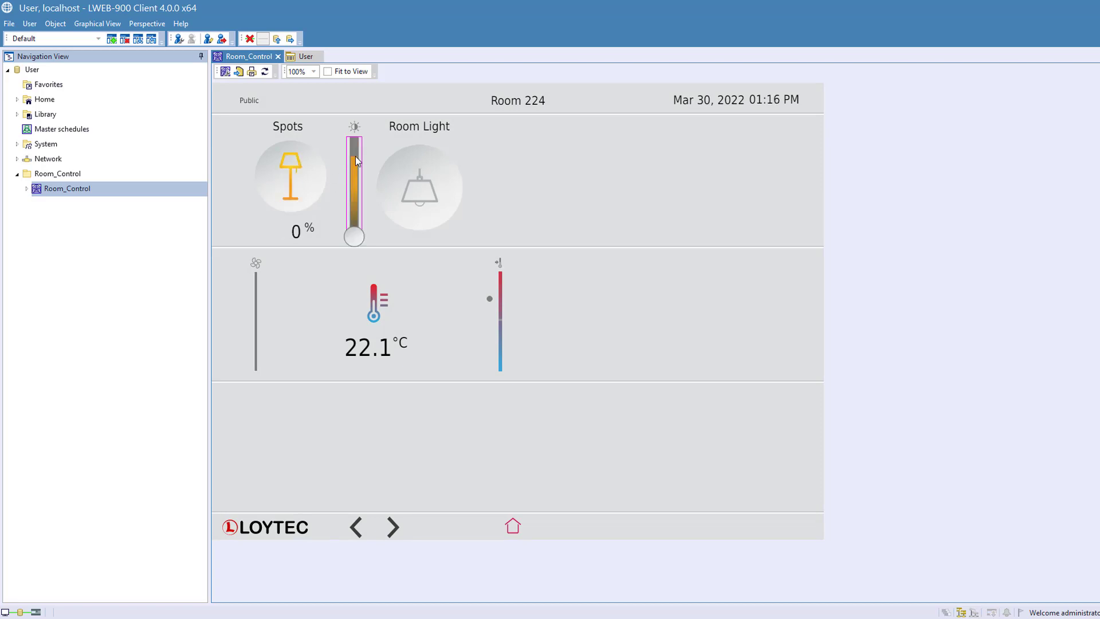
click(422, 190)
- Set Room 224's temperature offset to +2.5 and fan speed to 2, and return to the Dashboard
click(393, 317)
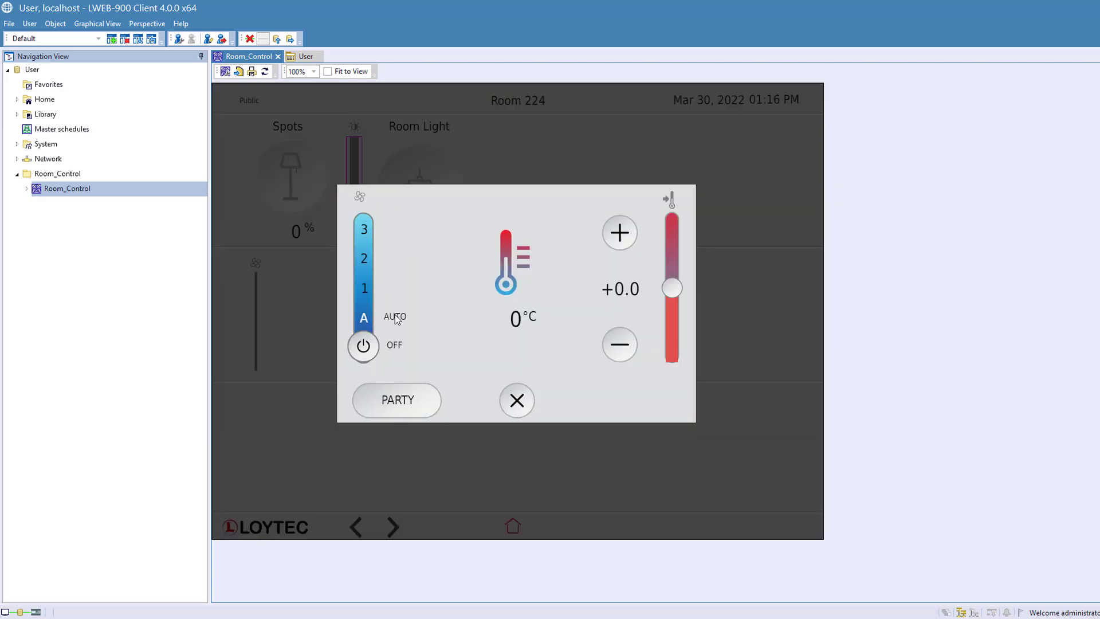
drag(673, 287, 673, 255)
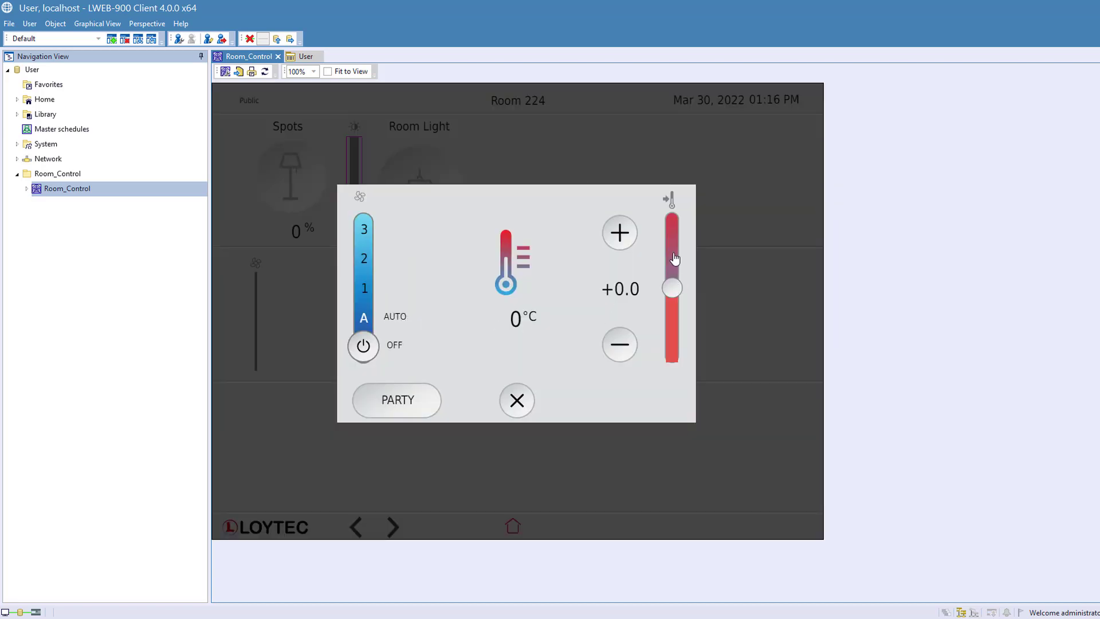
click(628, 235)
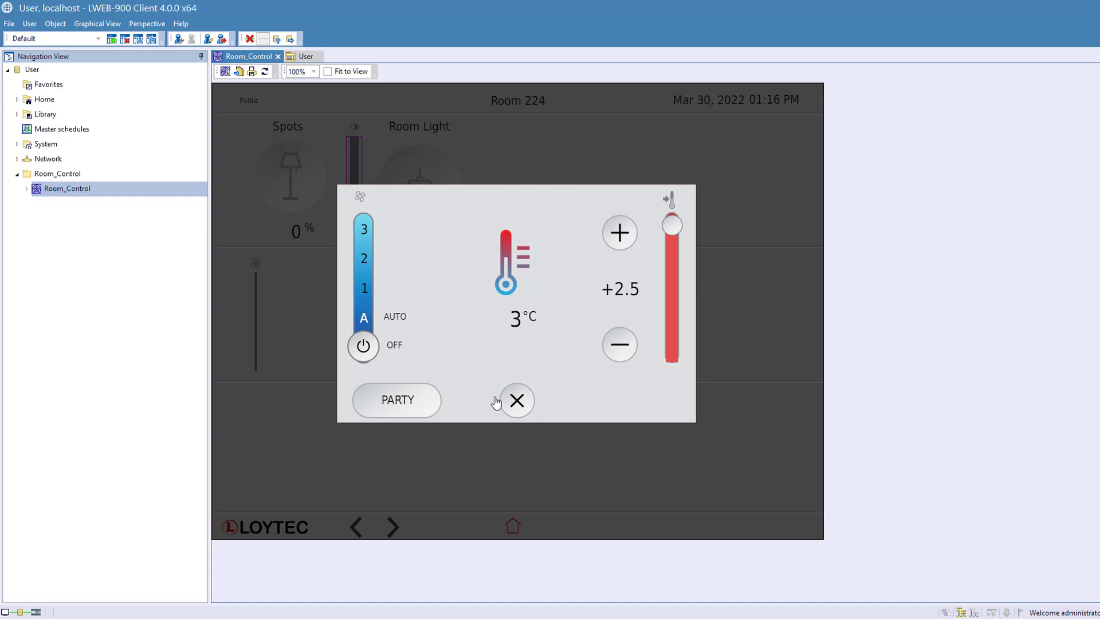
click(364, 259)
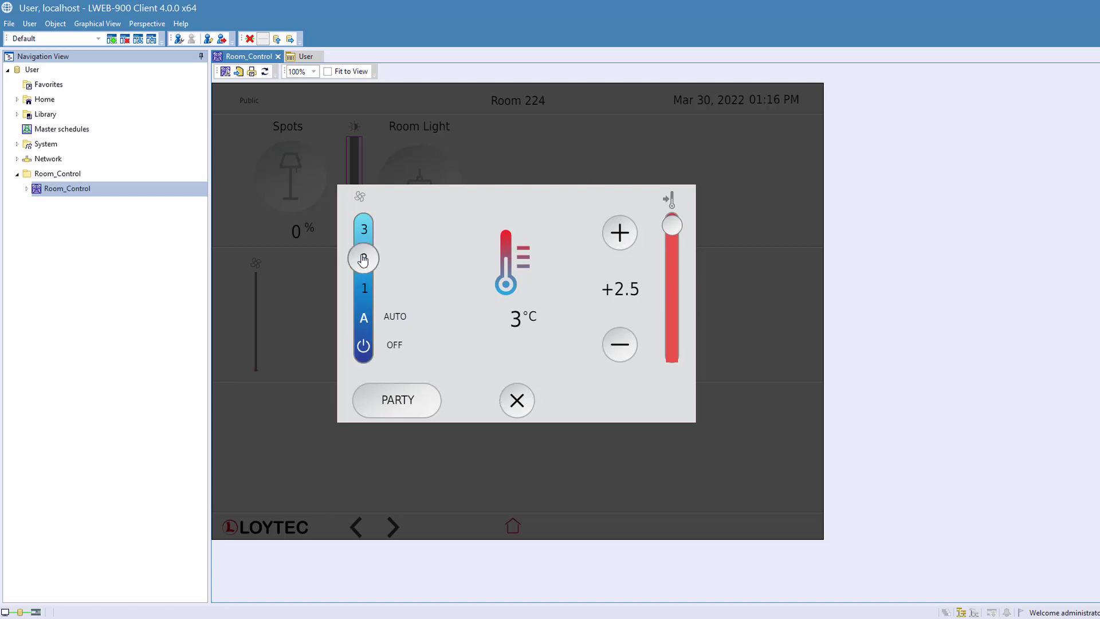
click(517, 401)
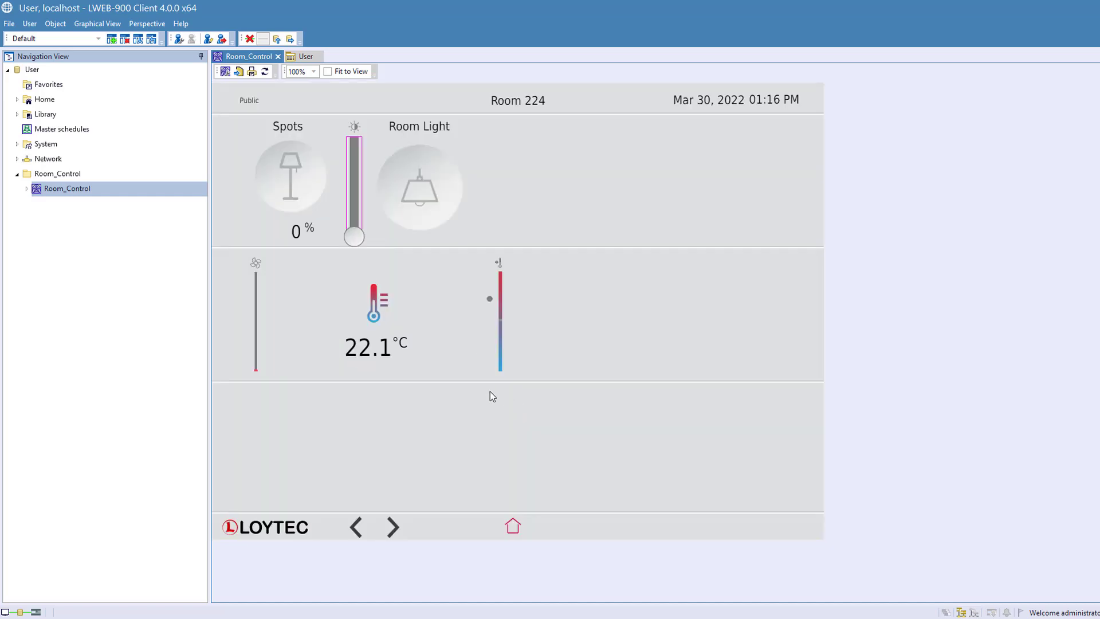
click(513, 528)
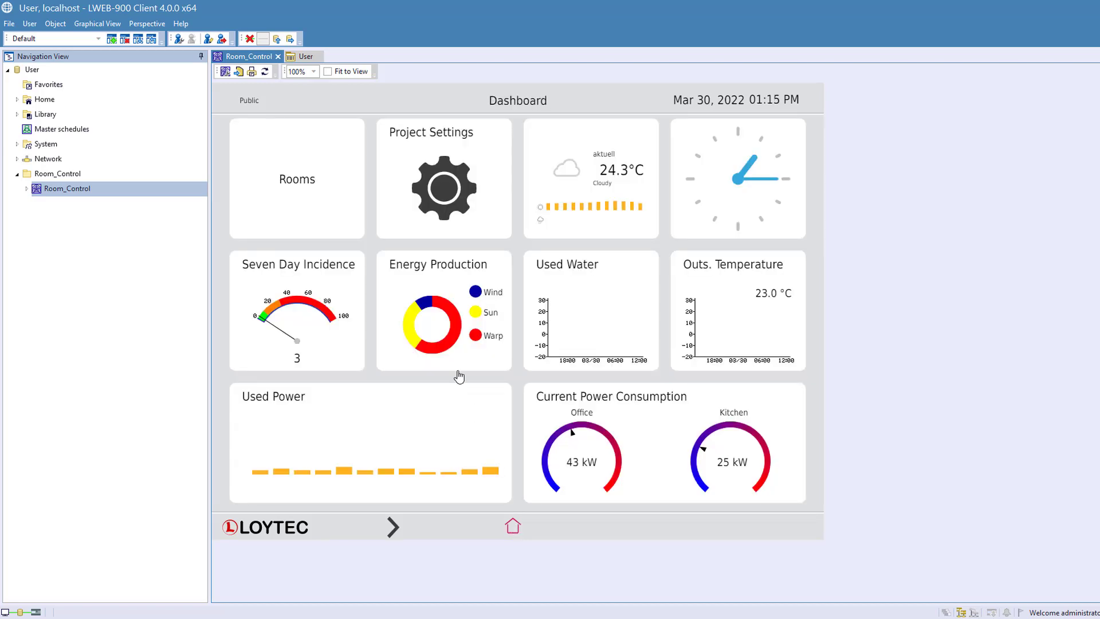
- Open the Room_Control view in the configurator and expand Hauptmenü down to the pages of its Menüpunkt
click(228, 71)
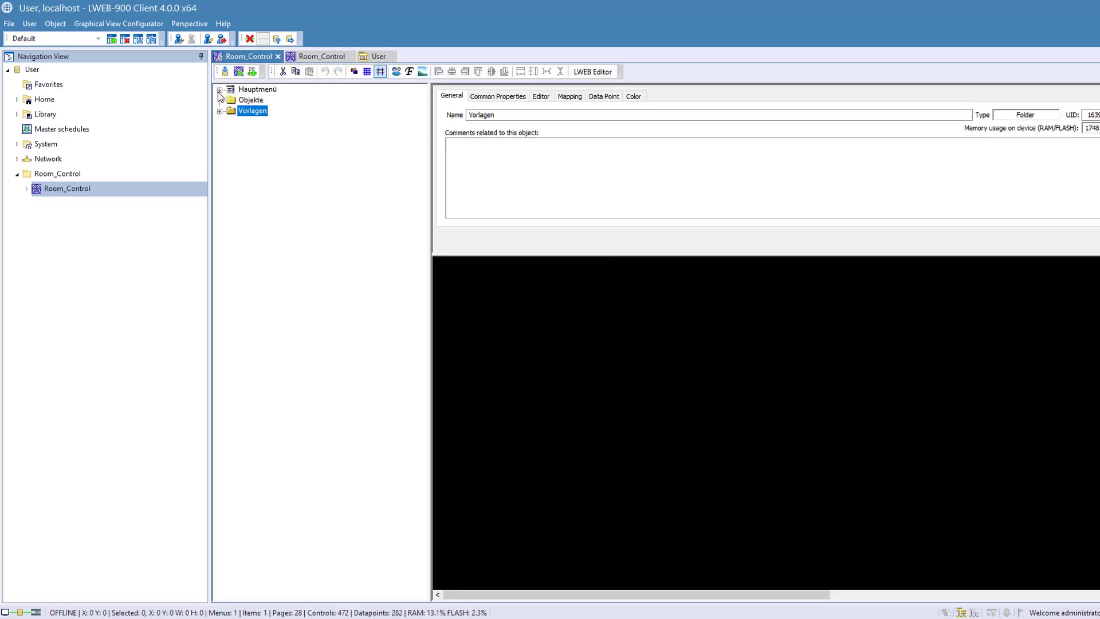
click(220, 89)
click(231, 100)
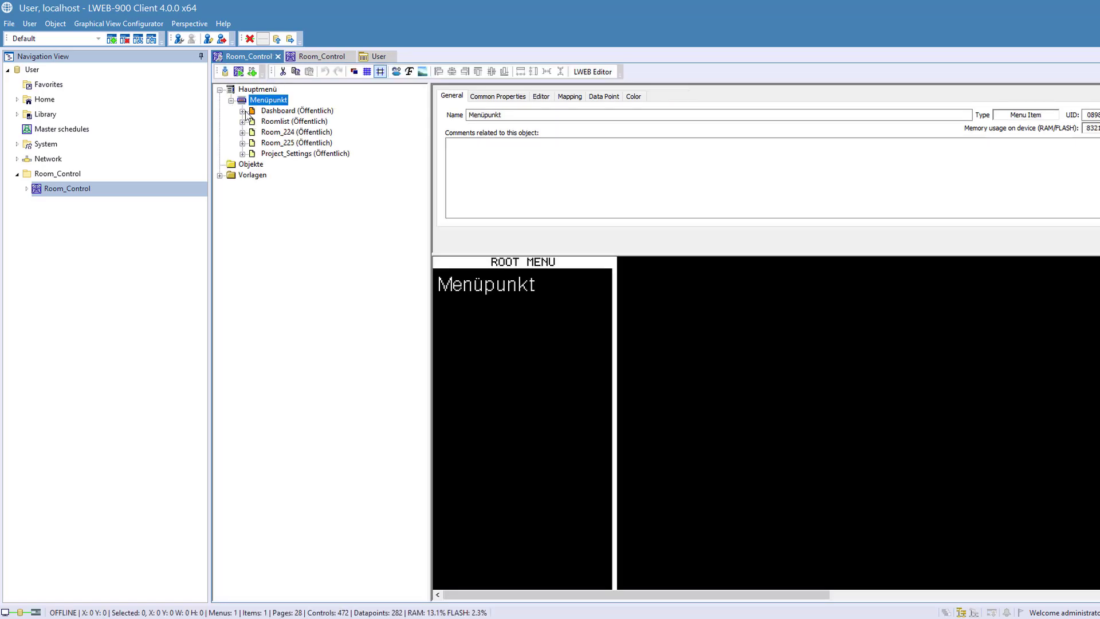
- Examine the Dashboard, Roomlist, Room_224, Room_225 and Project_Settings pages and the Hauptmenü in the preview
click(263, 113)
click(284, 122)
click(288, 143)
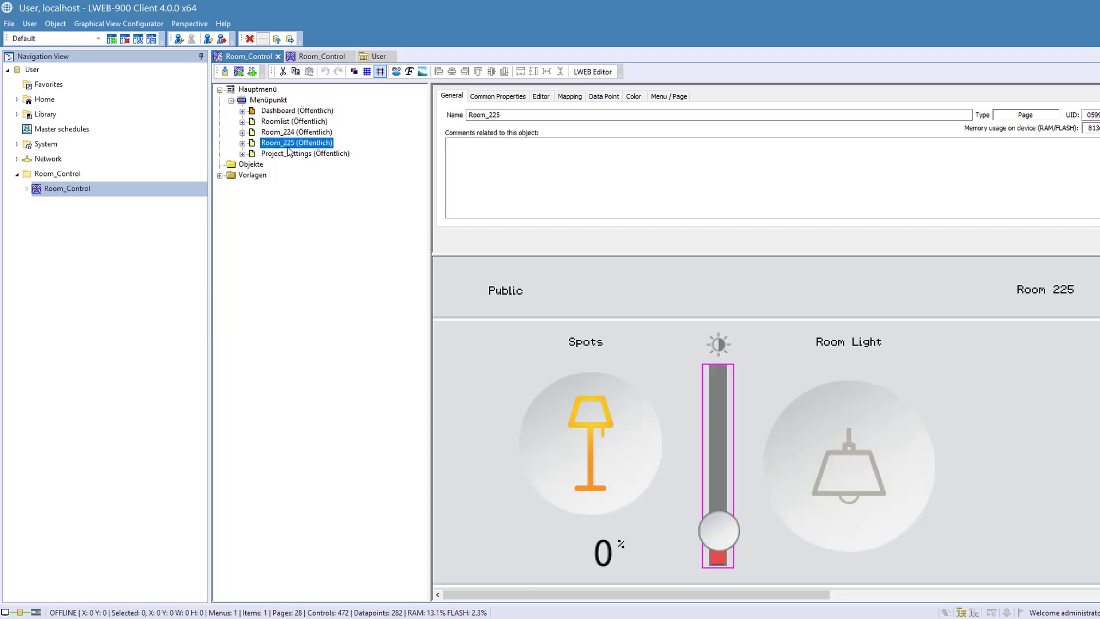
click(290, 154)
click(293, 144)
click(293, 131)
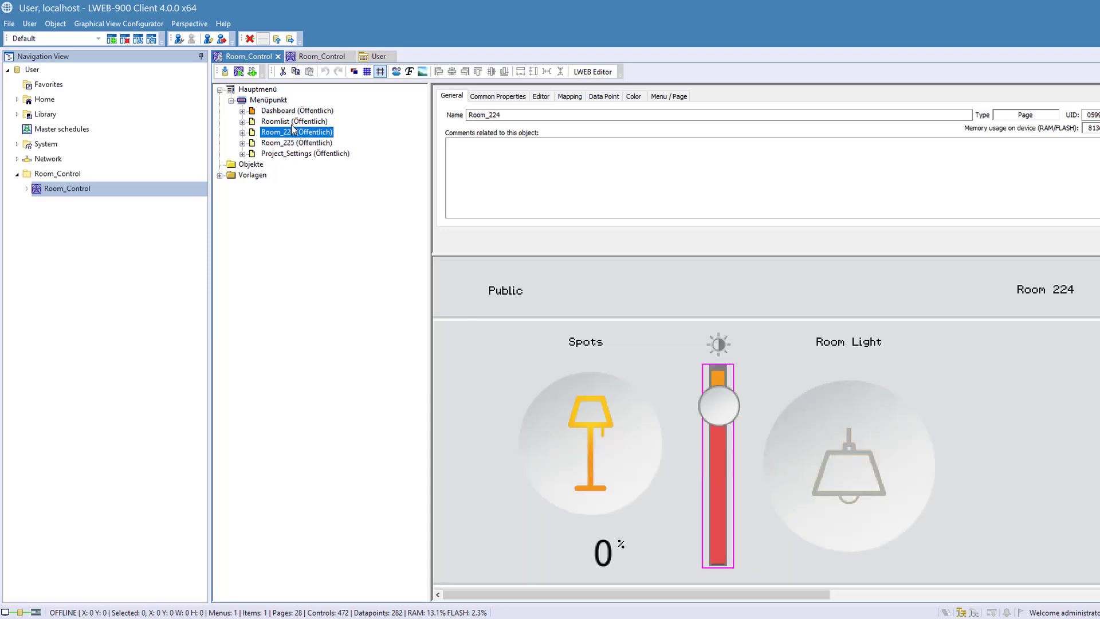
click(291, 122)
click(289, 112)
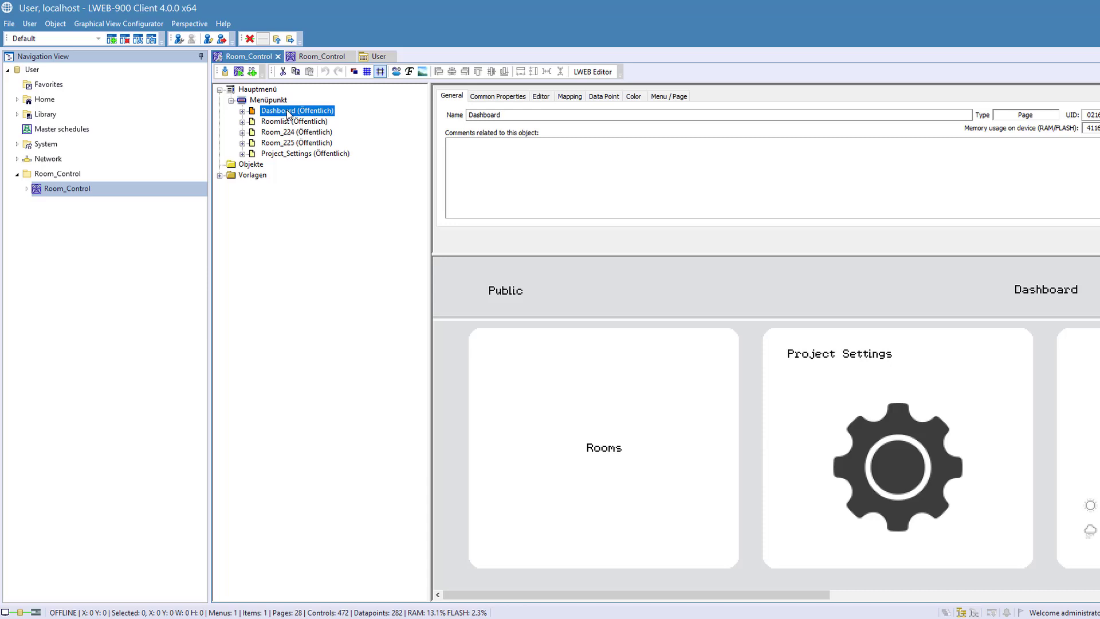
click(267, 92)
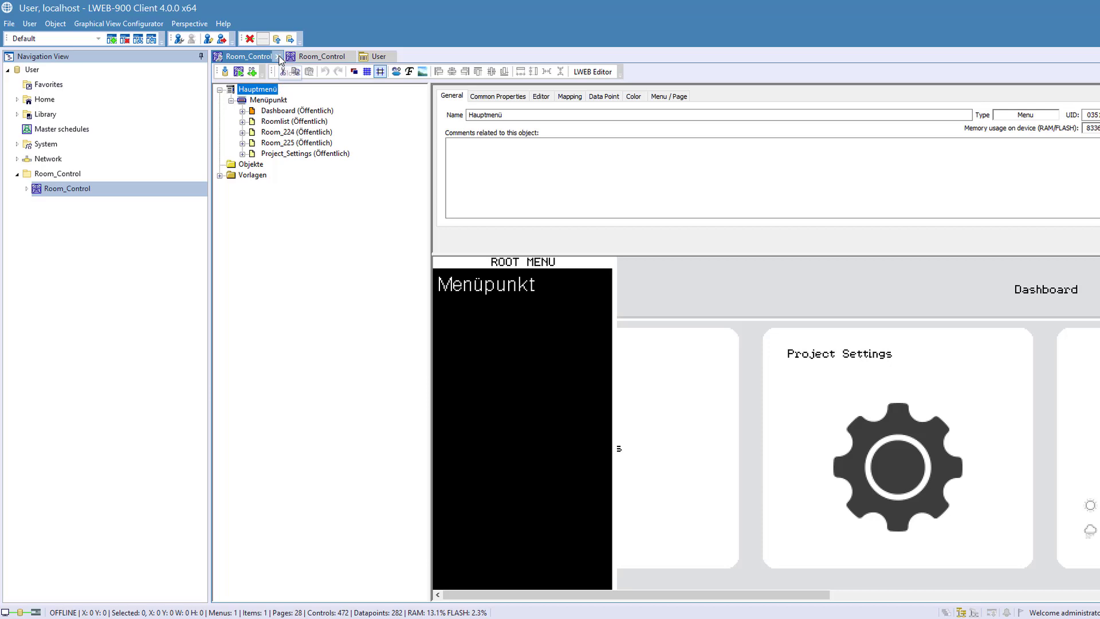
- Inspect the Monitor_Group user group in User Management
click(179, 39)
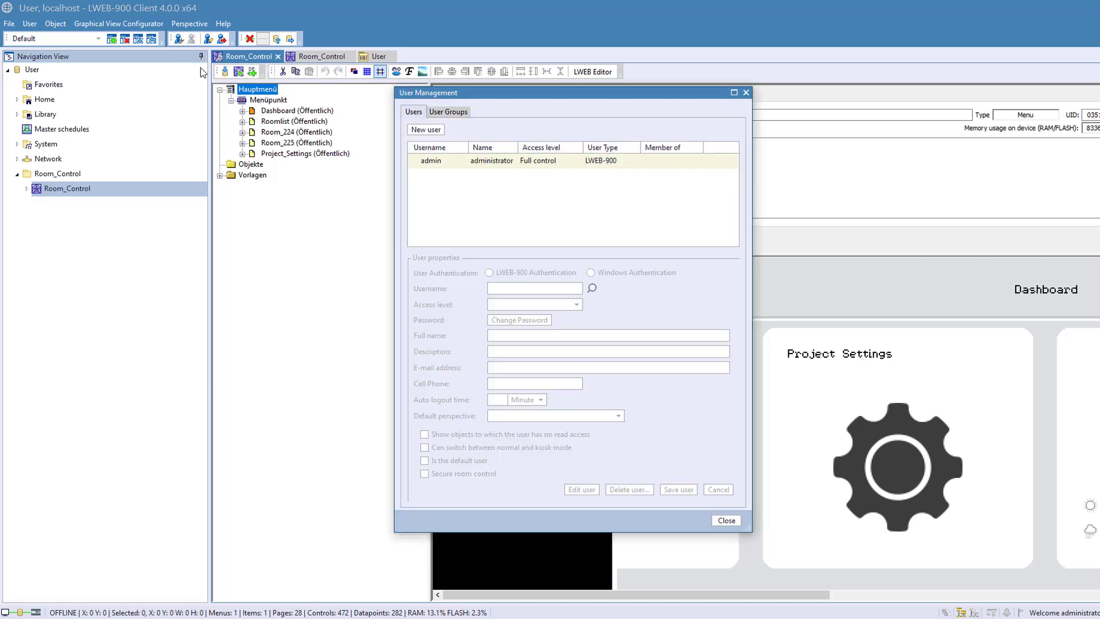
click(448, 111)
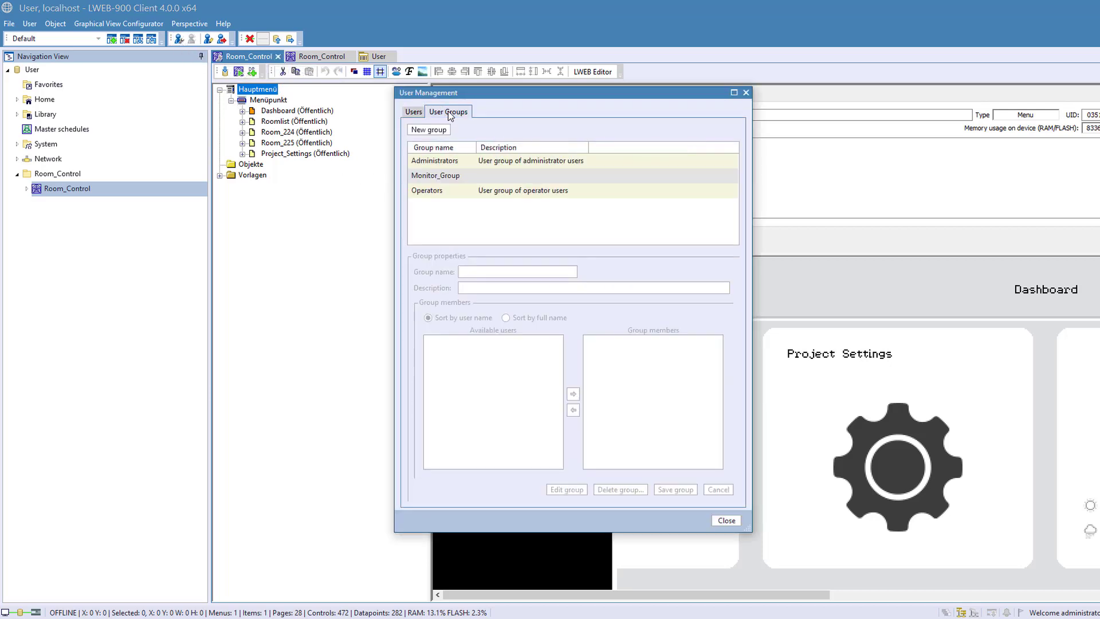
click(467, 175)
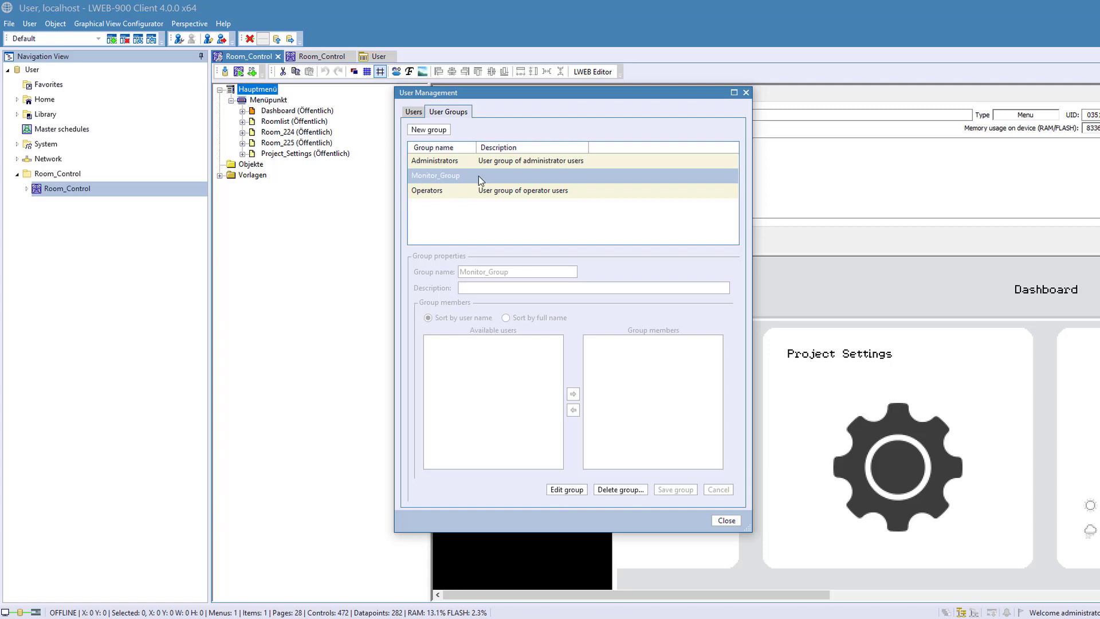
- Start a new user account with the username Monitor and the access level Full control
click(414, 112)
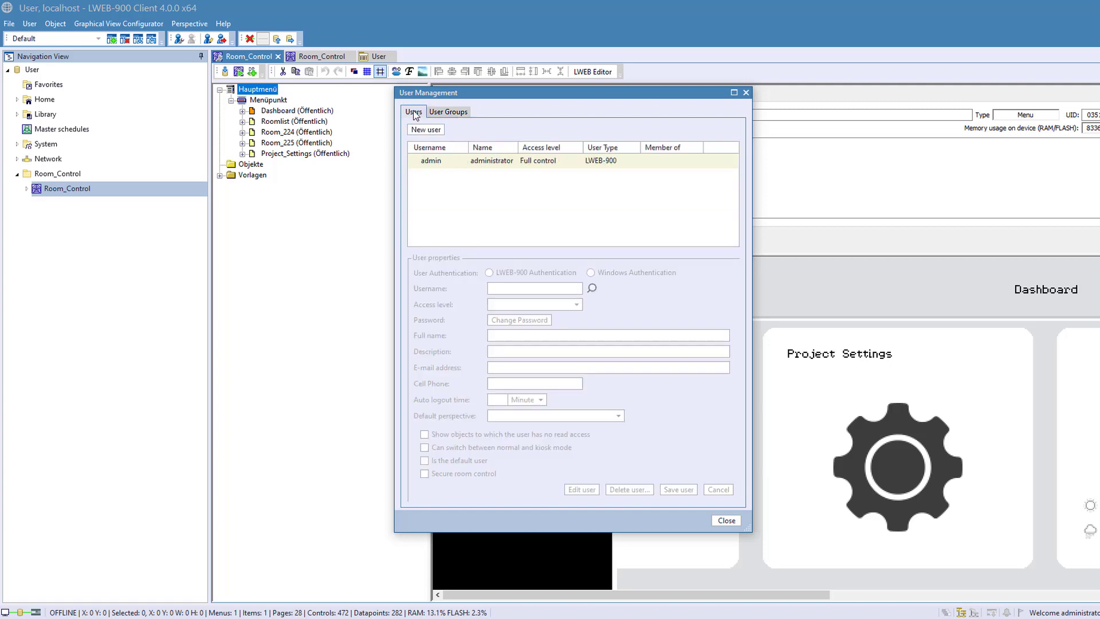
click(426, 130)
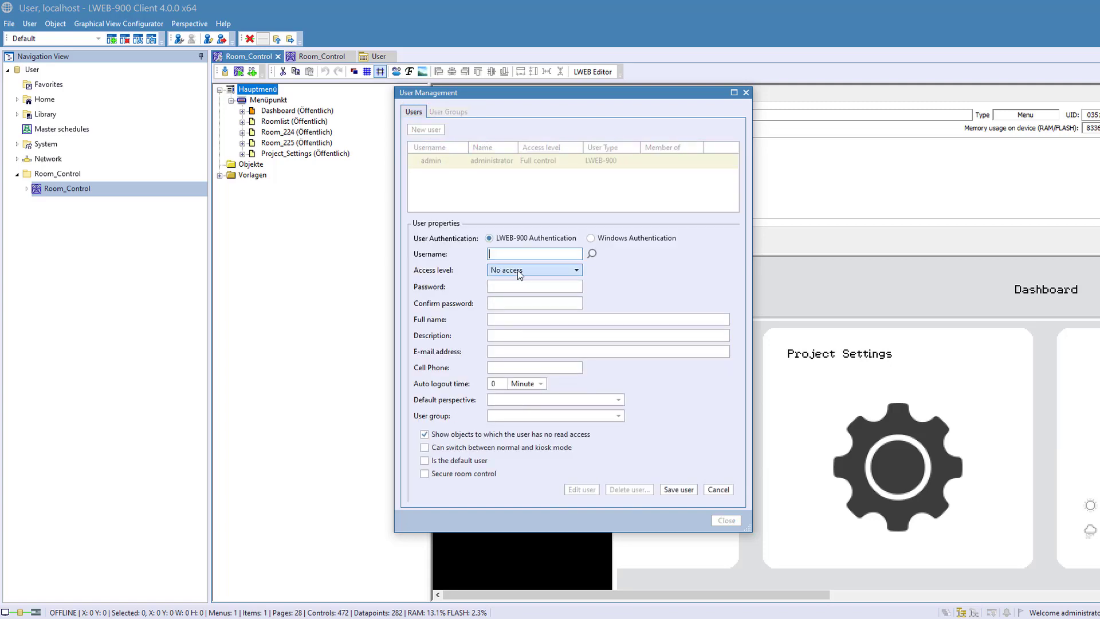
text(Monitor)
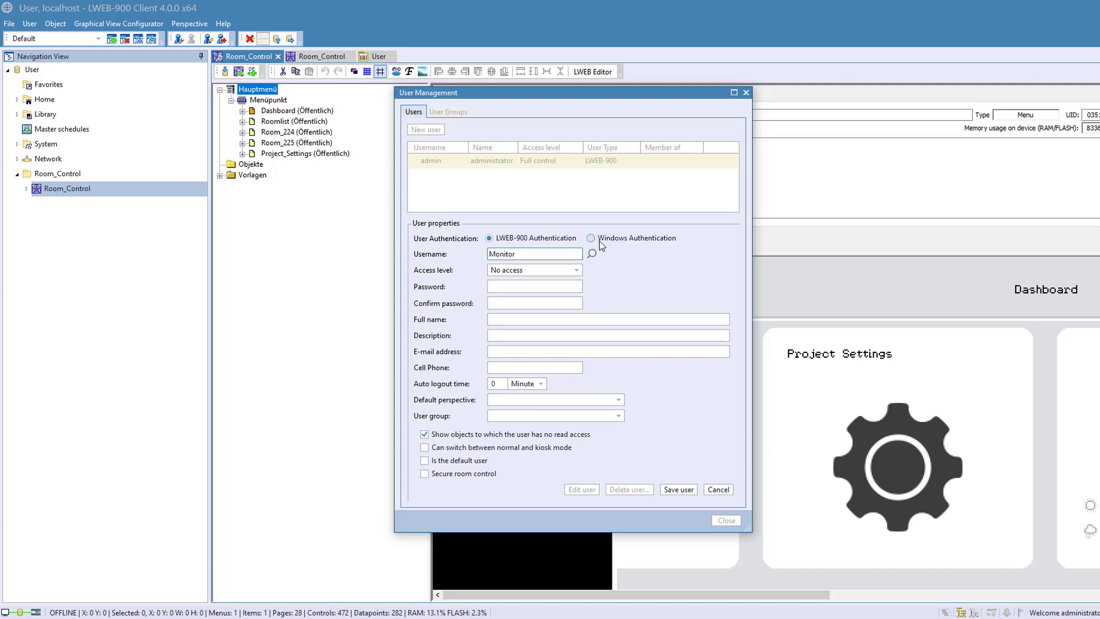
click(519, 270)
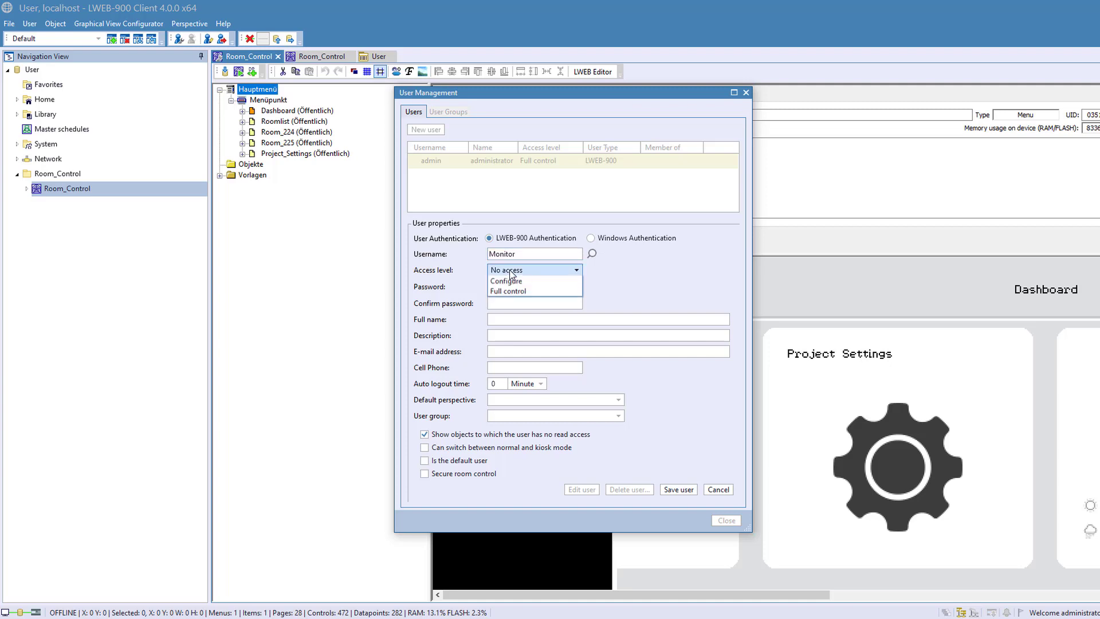
click(500, 322)
- Enter and confirm the account password for the new Monitor user
click(493, 287)
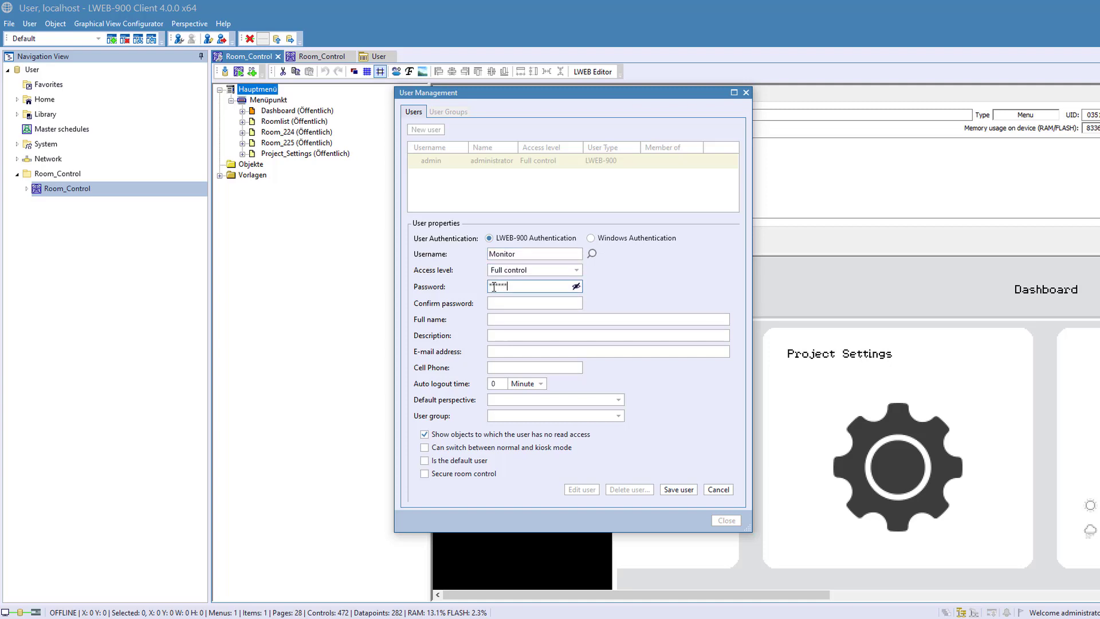
key(Tab)
text(m)
text(******)
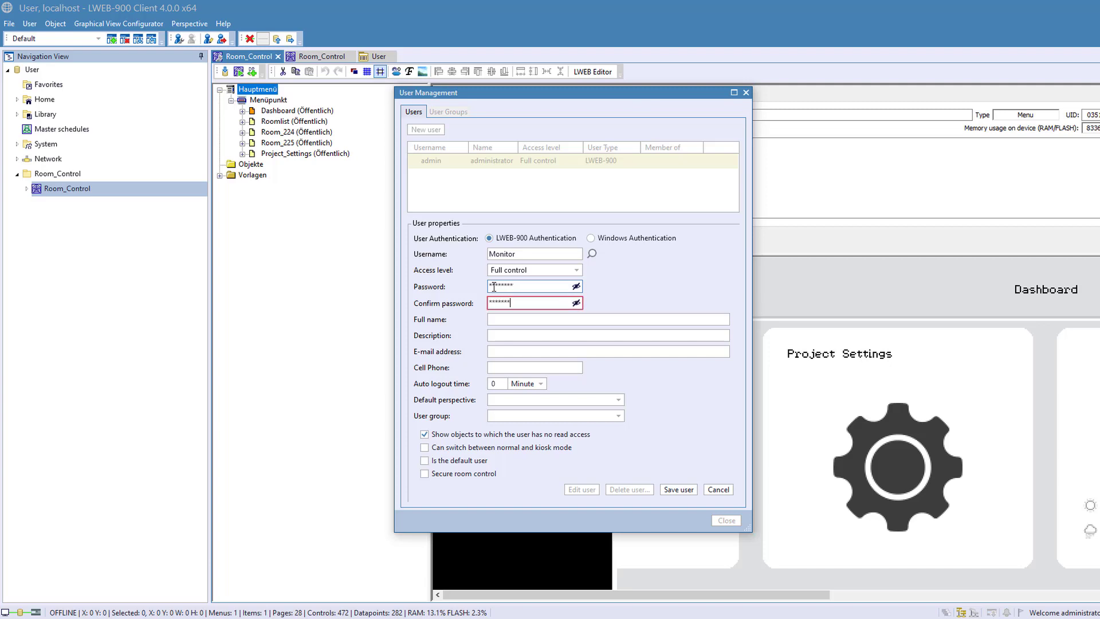
text(*)
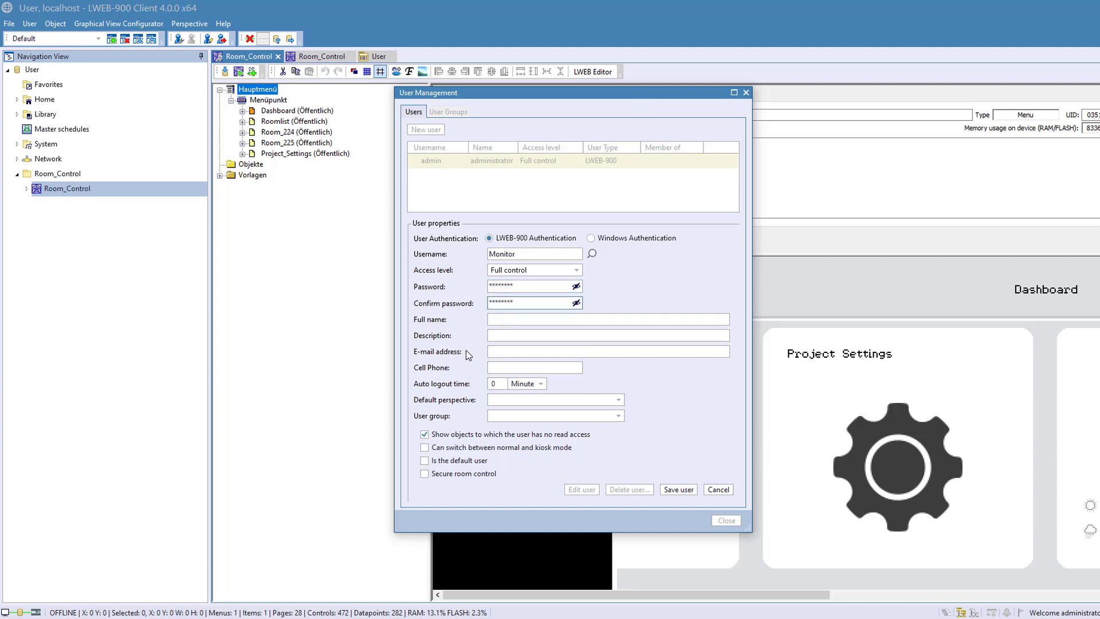
- Set the new user's default perspective to Default and assign the user group Monitor_Group
click(499, 400)
click(502, 411)
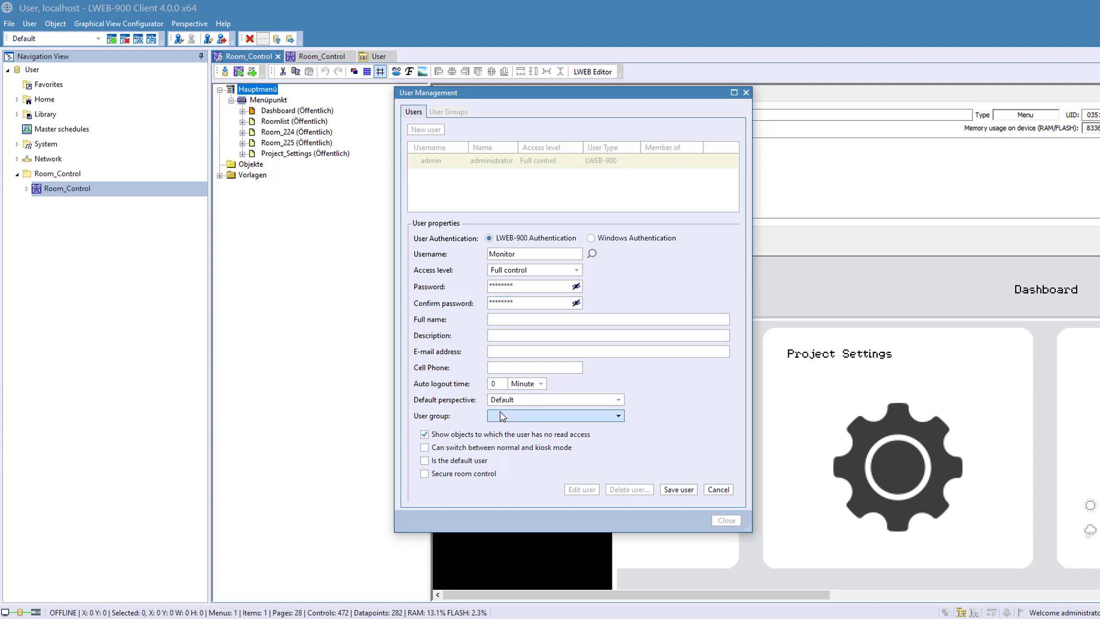
click(501, 417)
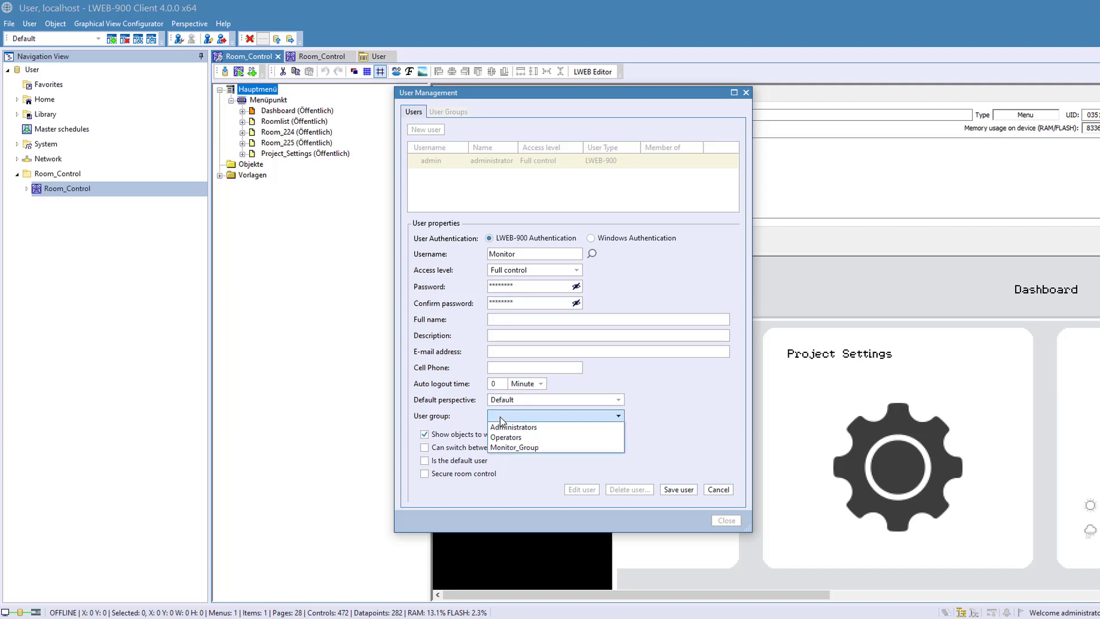
click(504, 447)
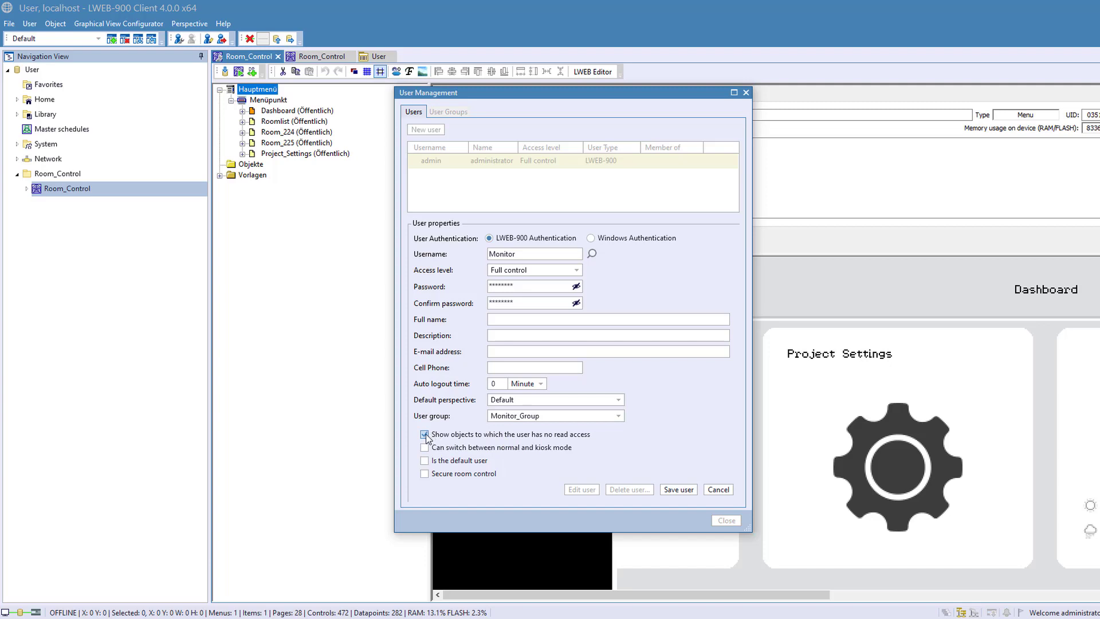
- Disable showing objects without read access for the Monitor user, save the account and close User Management
click(427, 435)
click(671, 491)
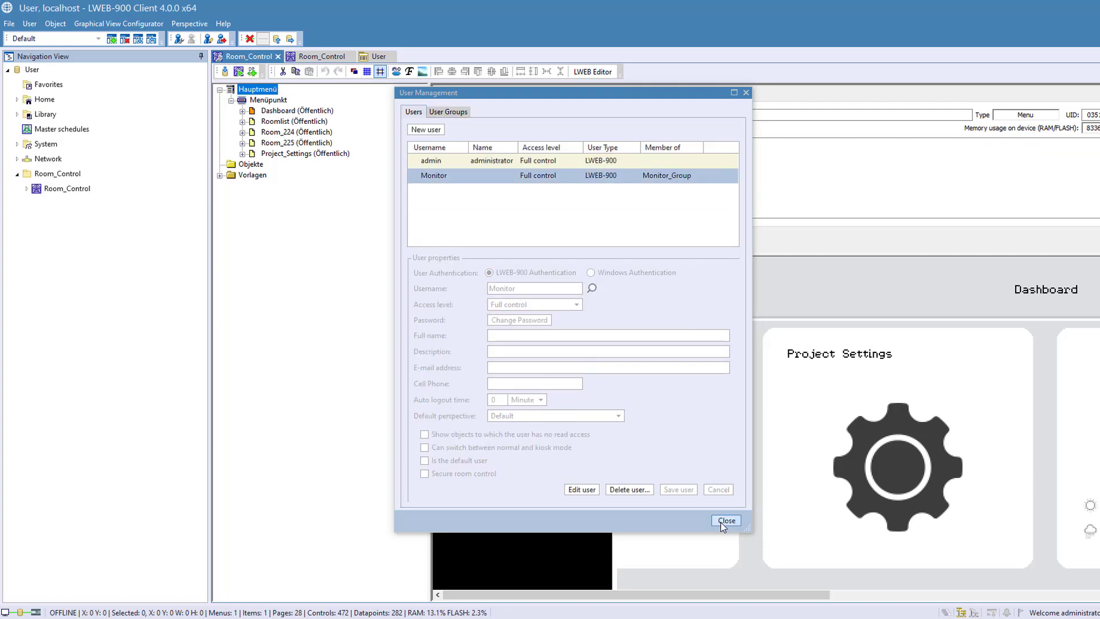
click(725, 521)
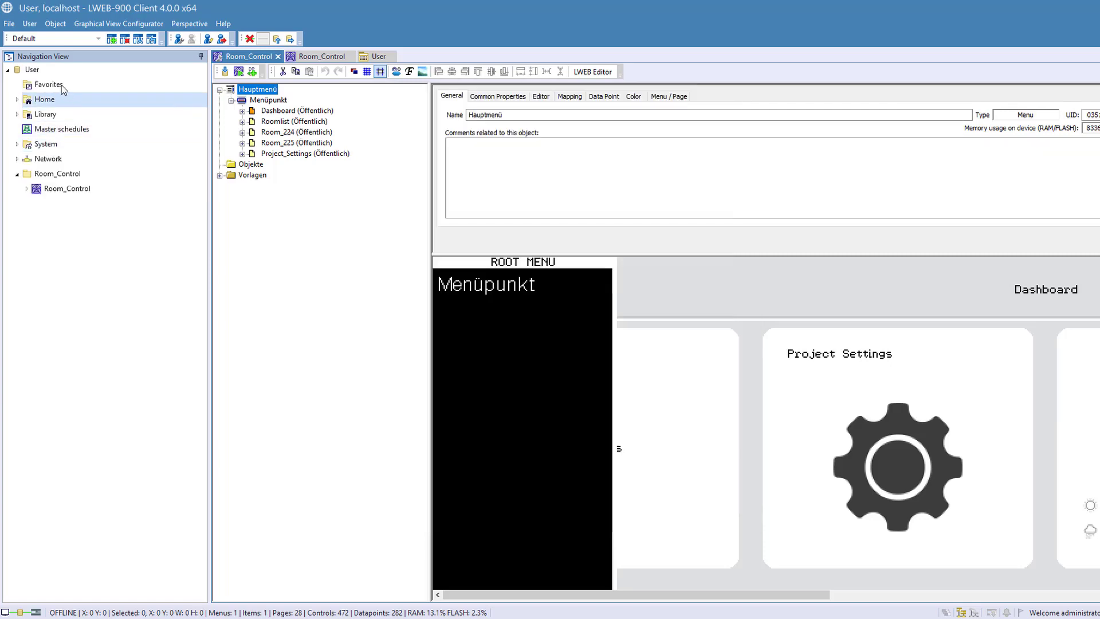
- Open the access rights of the User project and delete the Monitor_Group permission entry
click(34, 70)
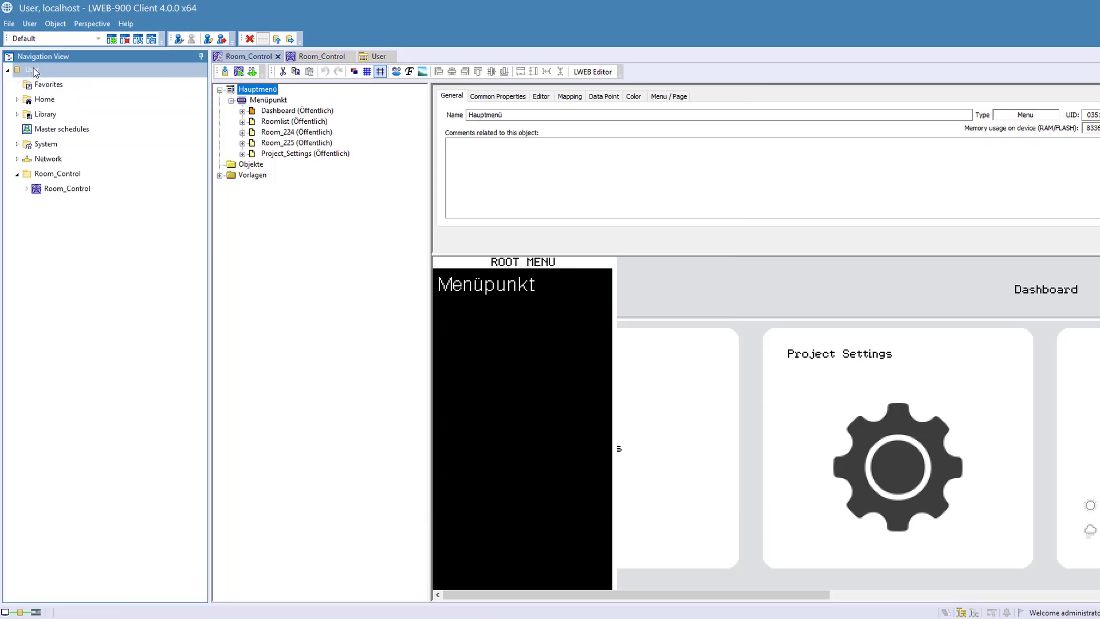
right_click(35, 71)
click(87, 286)
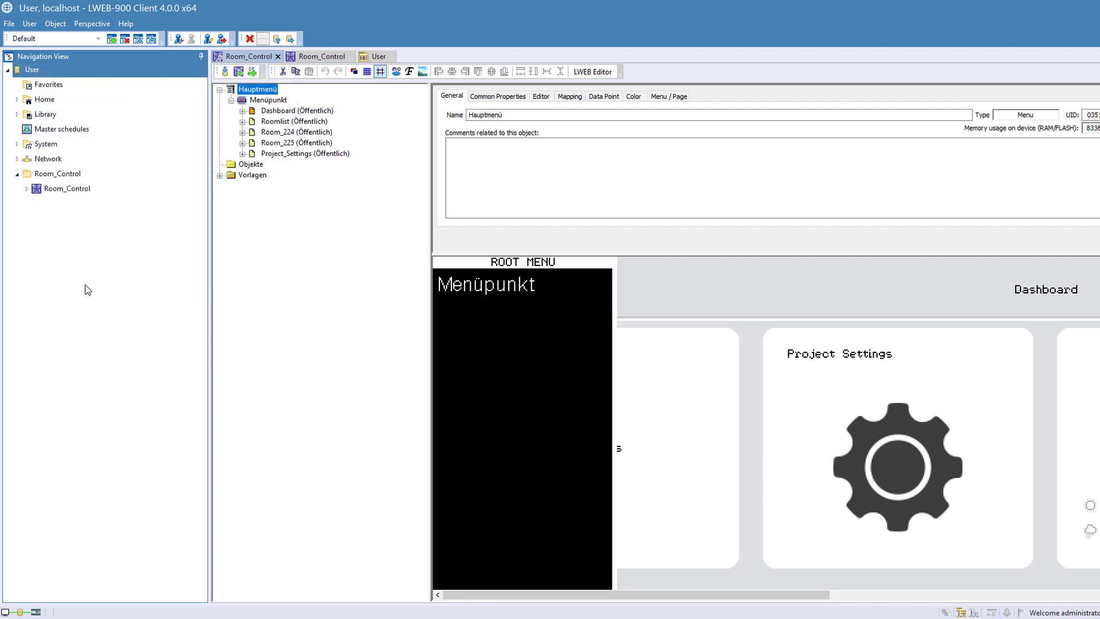
click(438, 213)
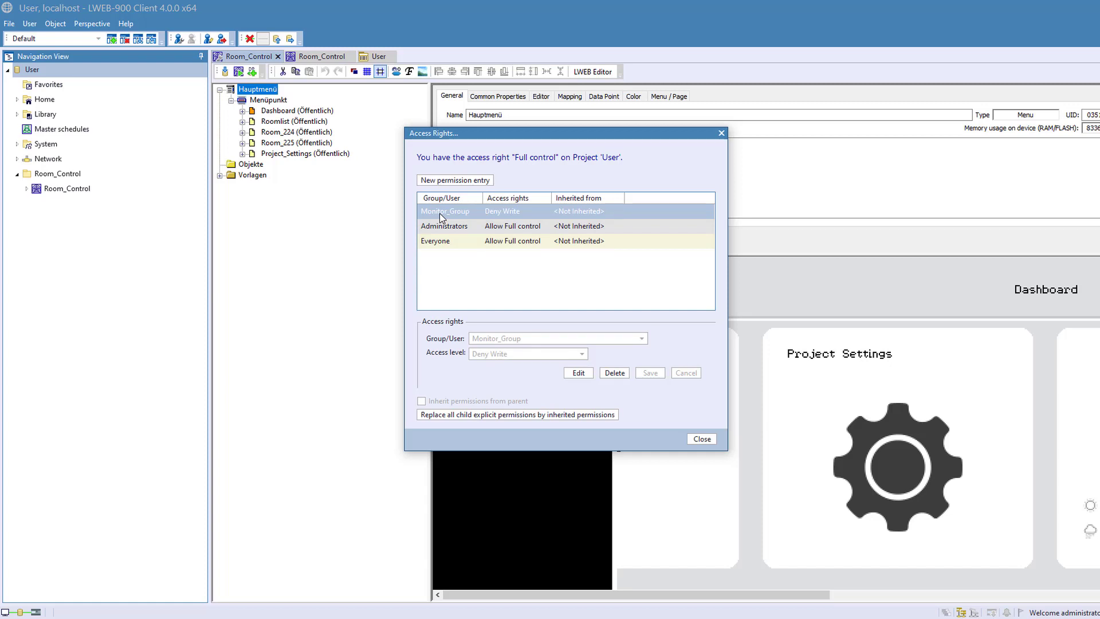
click(613, 372)
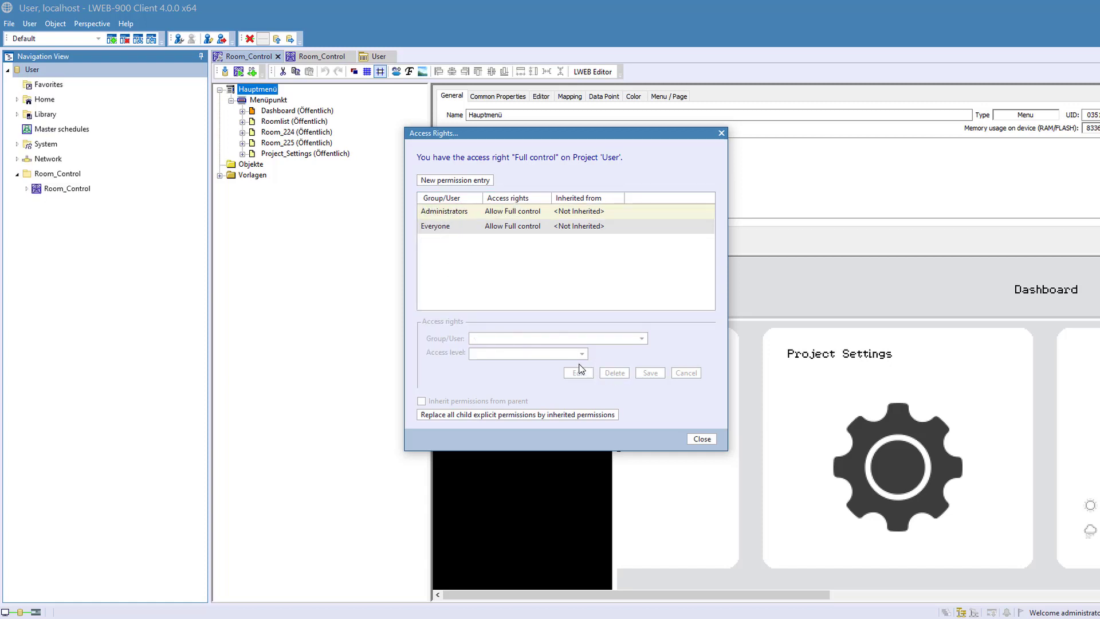
- Add a Deny Read permission entry for Monitor_Group on the User project and replace all child explicit permissions by inherited ones
click(433, 180)
click(485, 342)
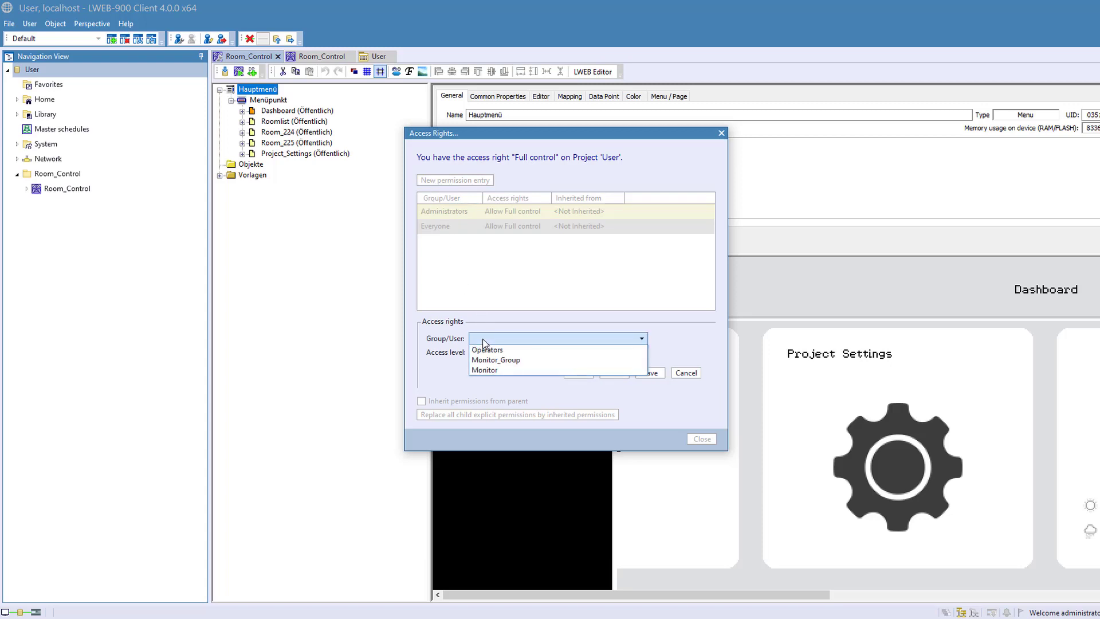
click(487, 360)
click(487, 357)
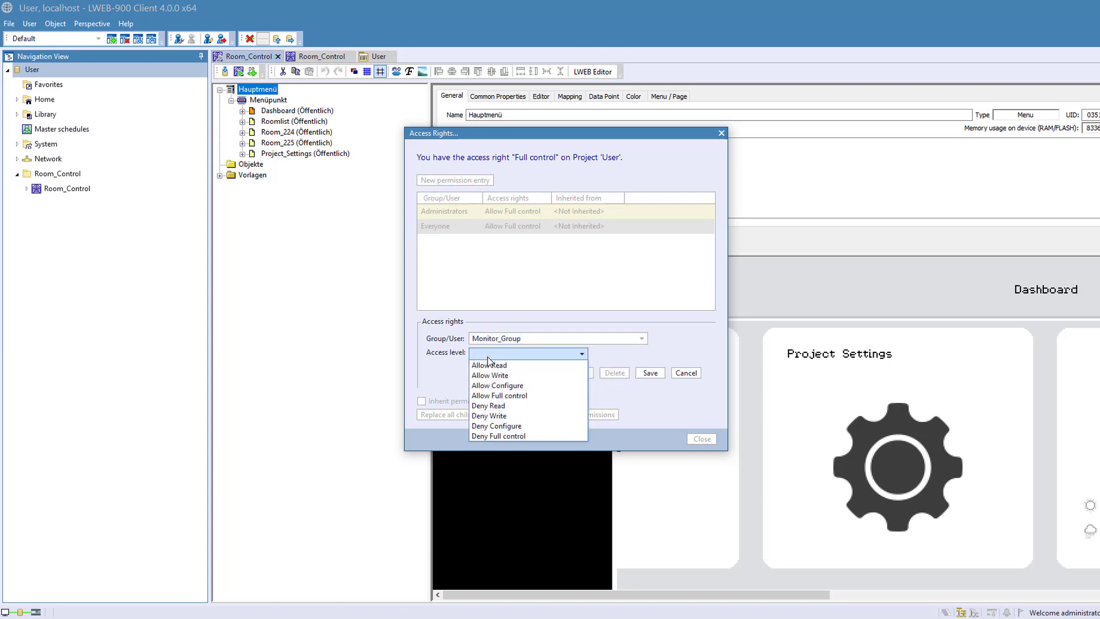
click(488, 407)
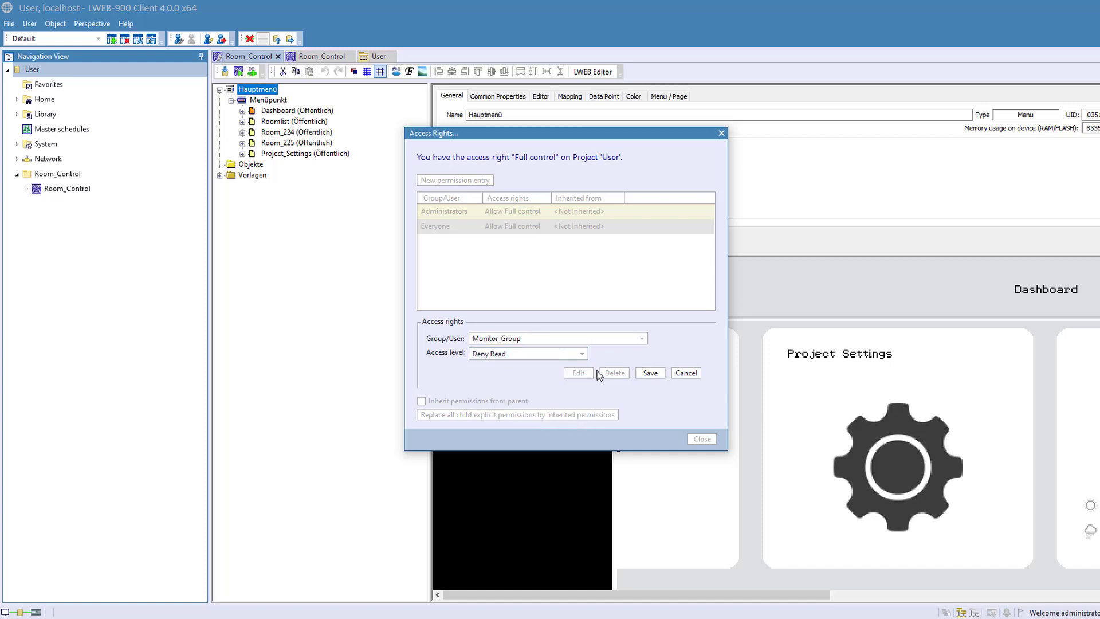
click(651, 373)
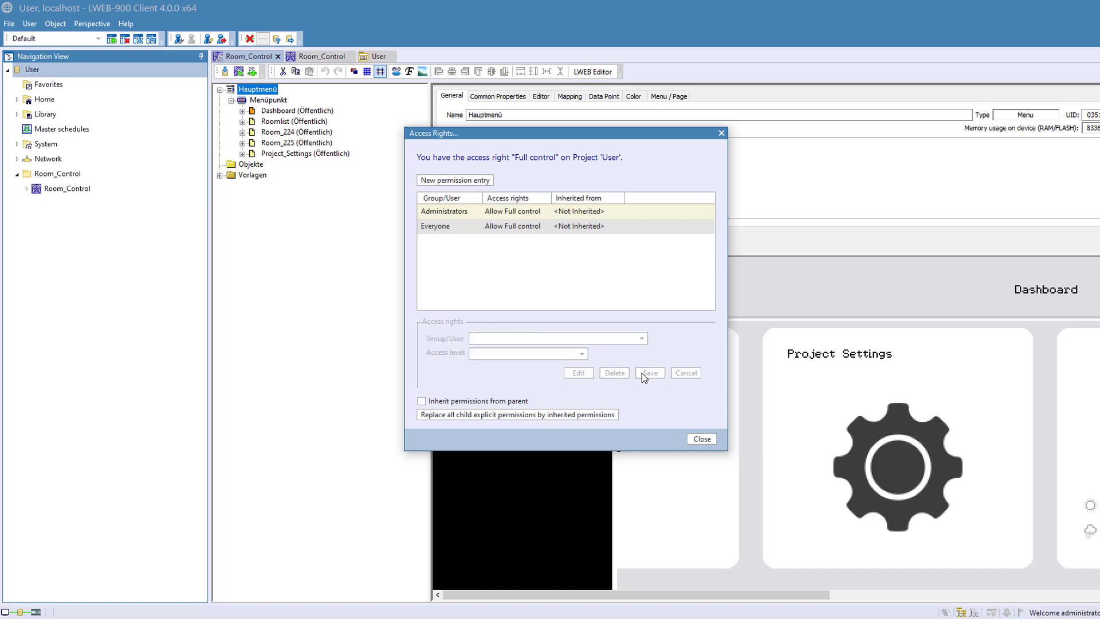
click(484, 415)
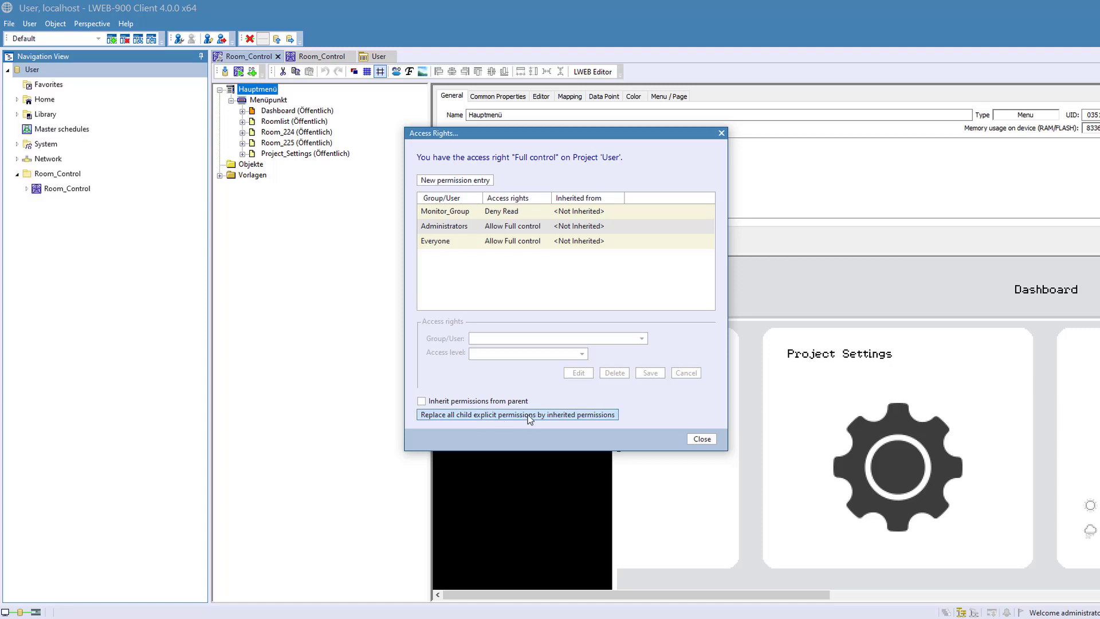
click(700, 439)
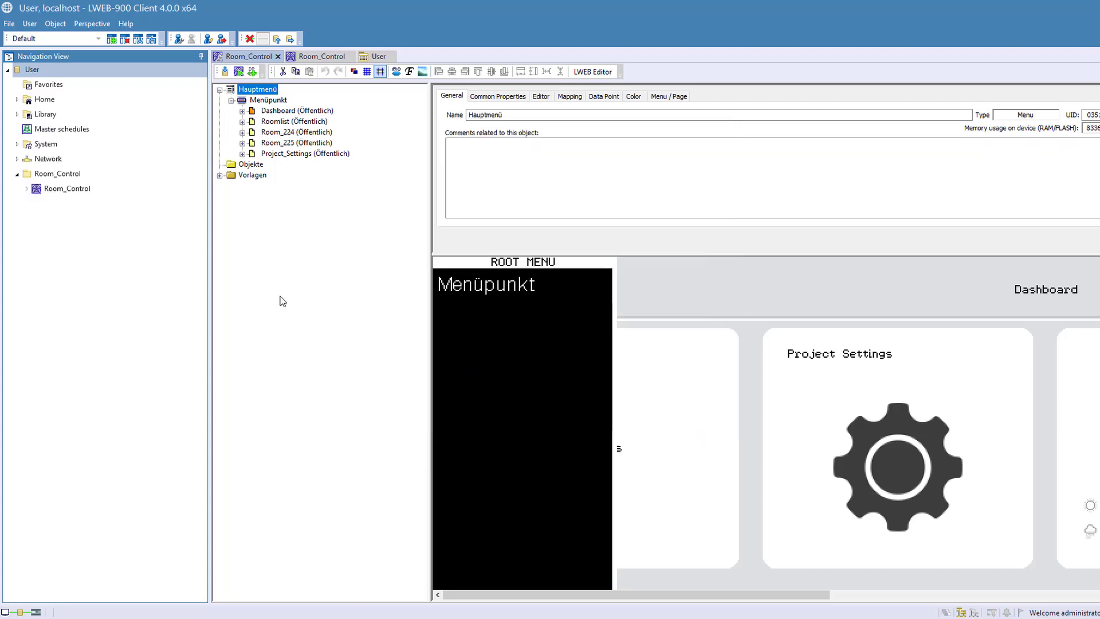
- Check the Monitor_Group entry in the access rights of the Room_Control graphical view
right_click(55, 189)
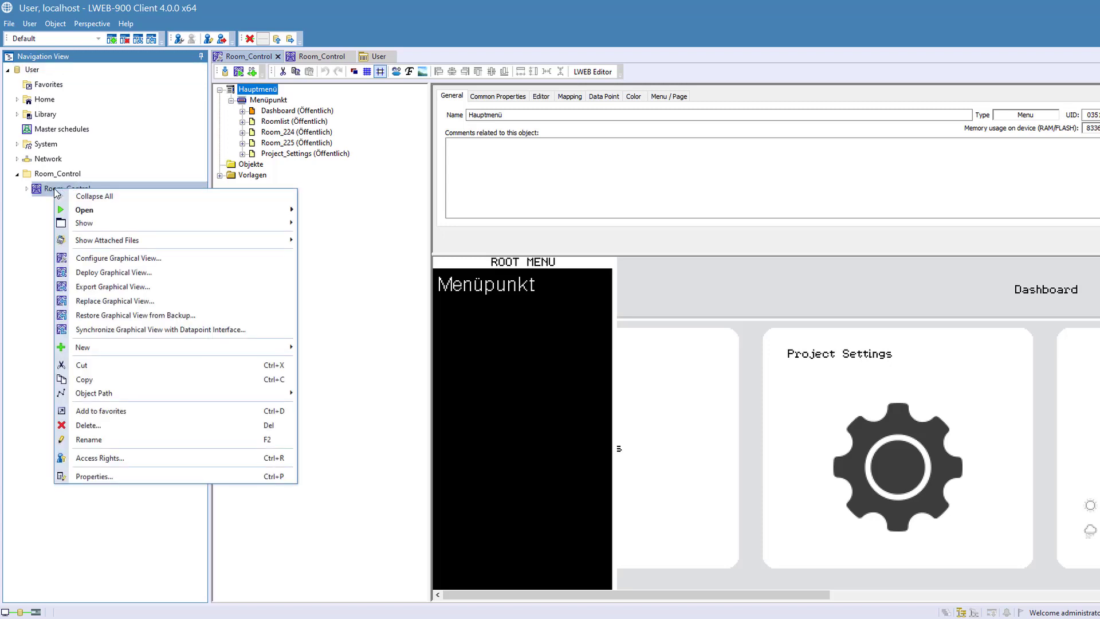
click(77, 457)
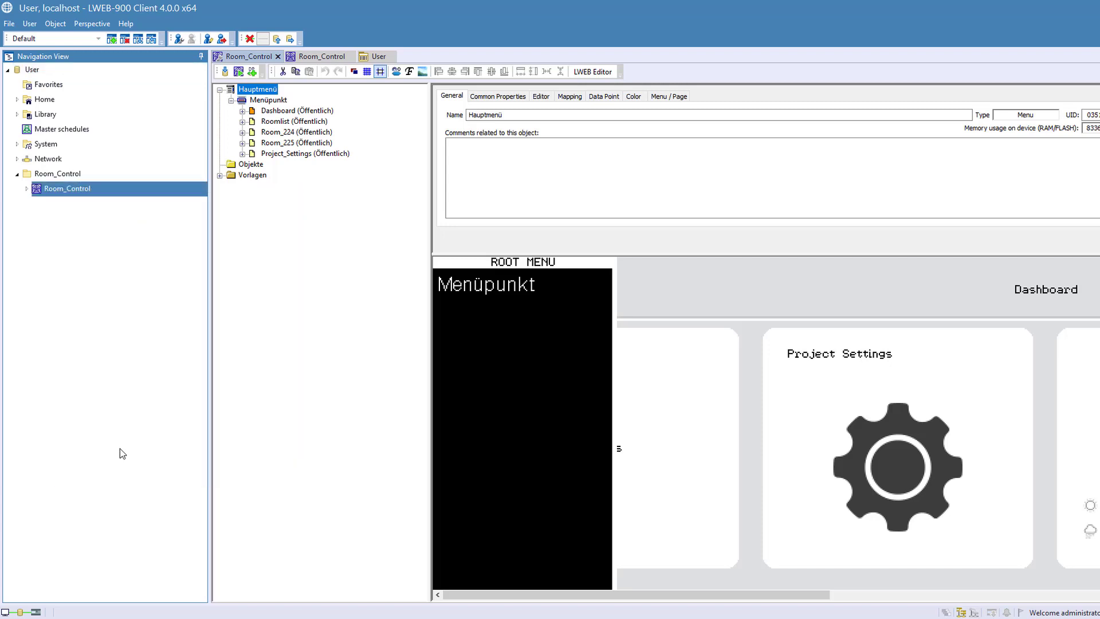
click(461, 216)
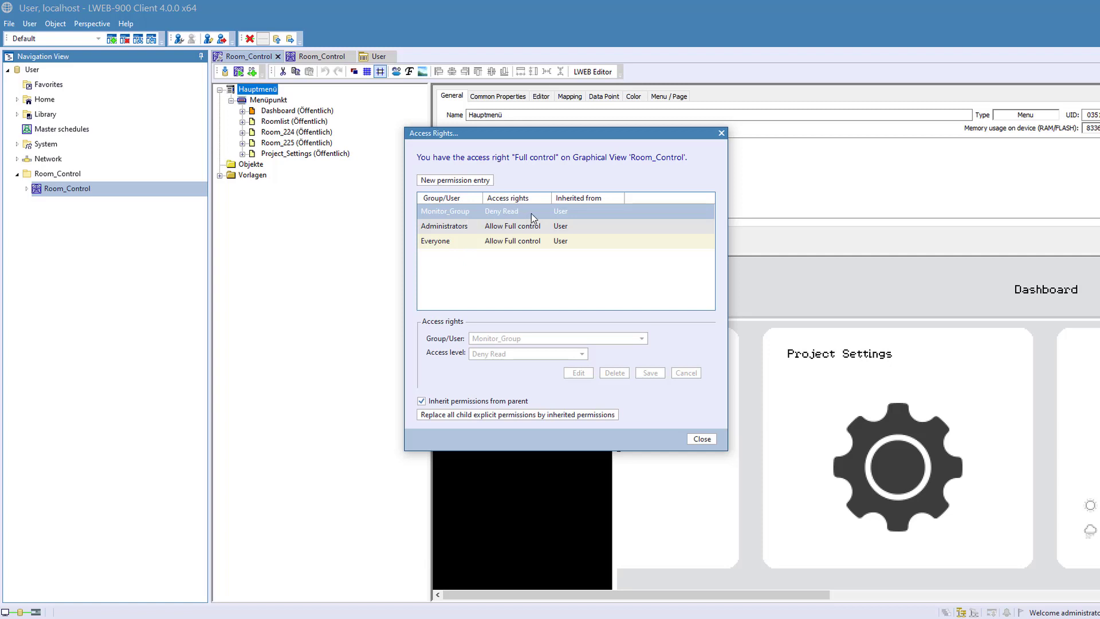
click(703, 439)
- Open Access Rights Management for the User project, enlarge its window and collapse the System folder
click(30, 73)
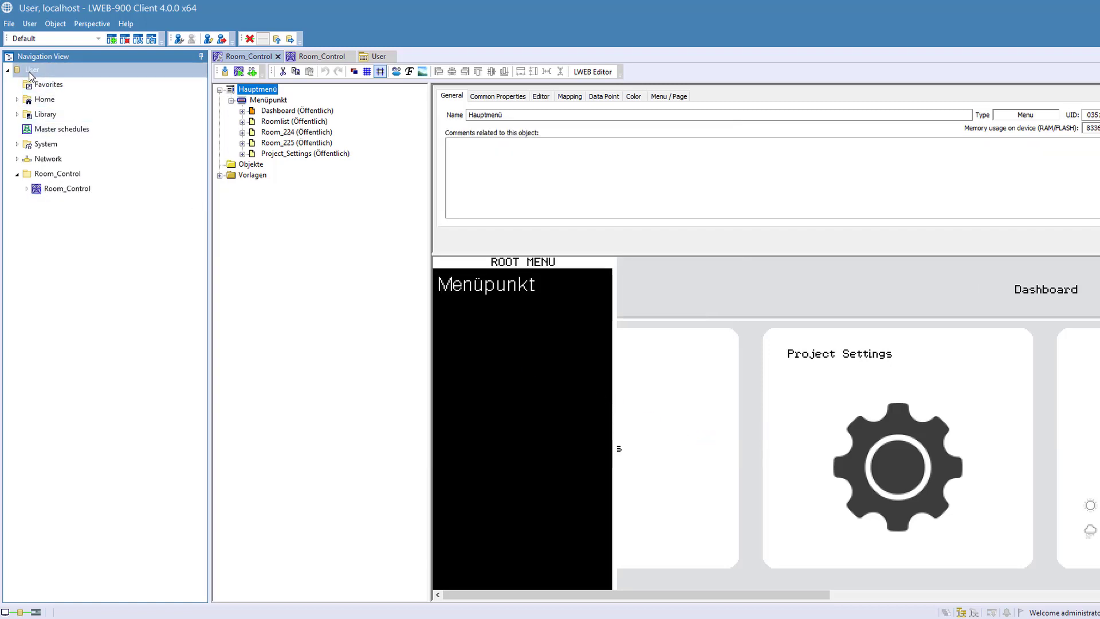
right_click(30, 74)
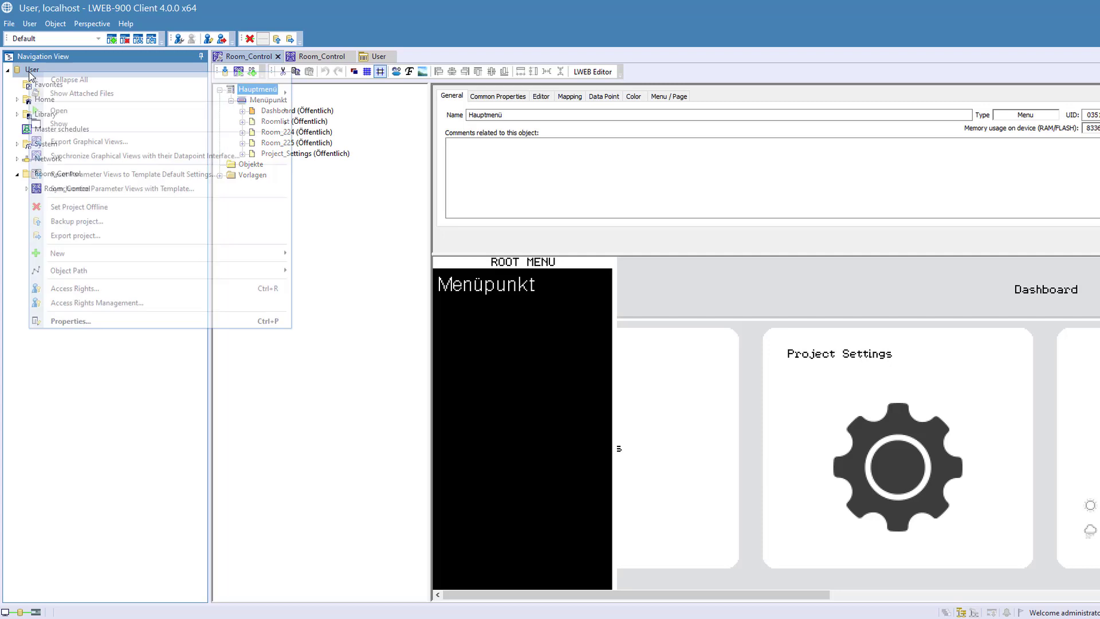
click(95, 303)
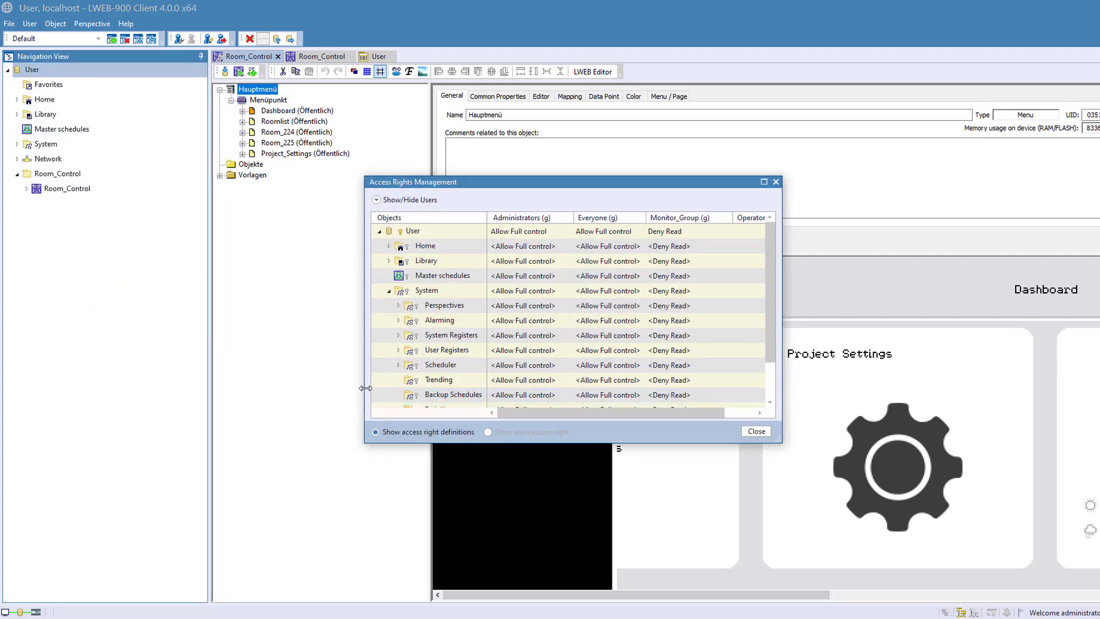
drag(365, 388, 156, 390)
drag(401, 442, 401, 579)
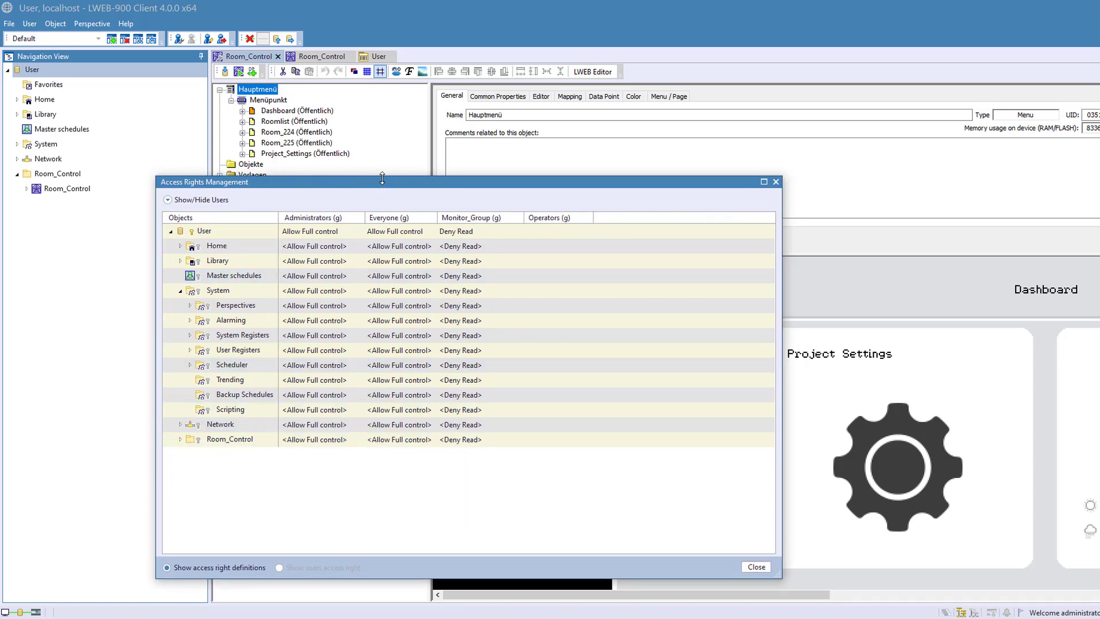
drag(382, 177, 382, 55)
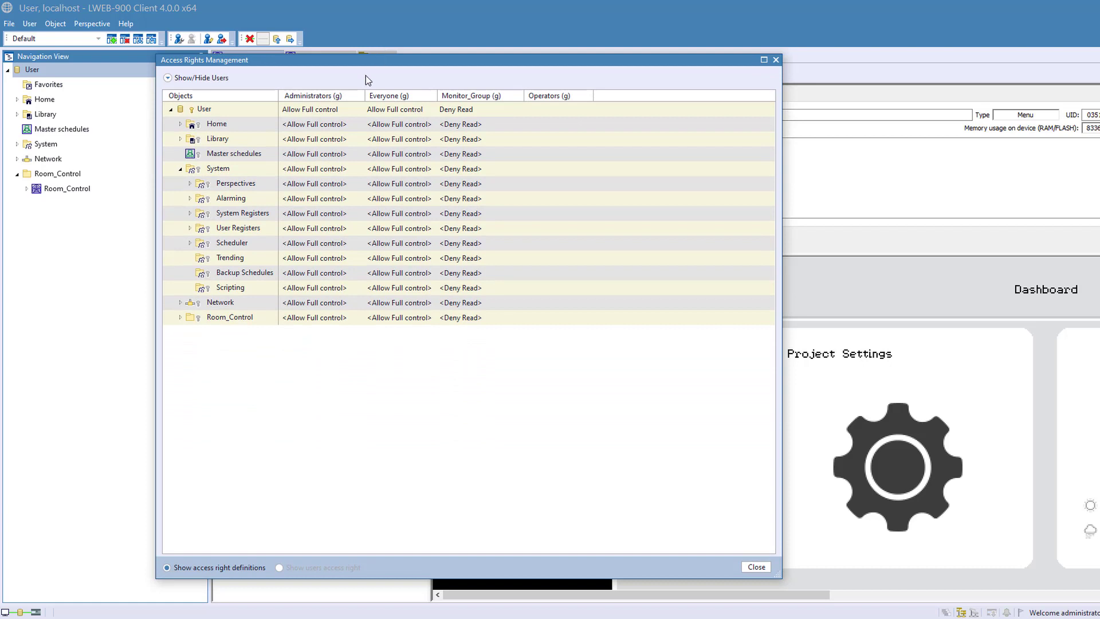
click(180, 170)
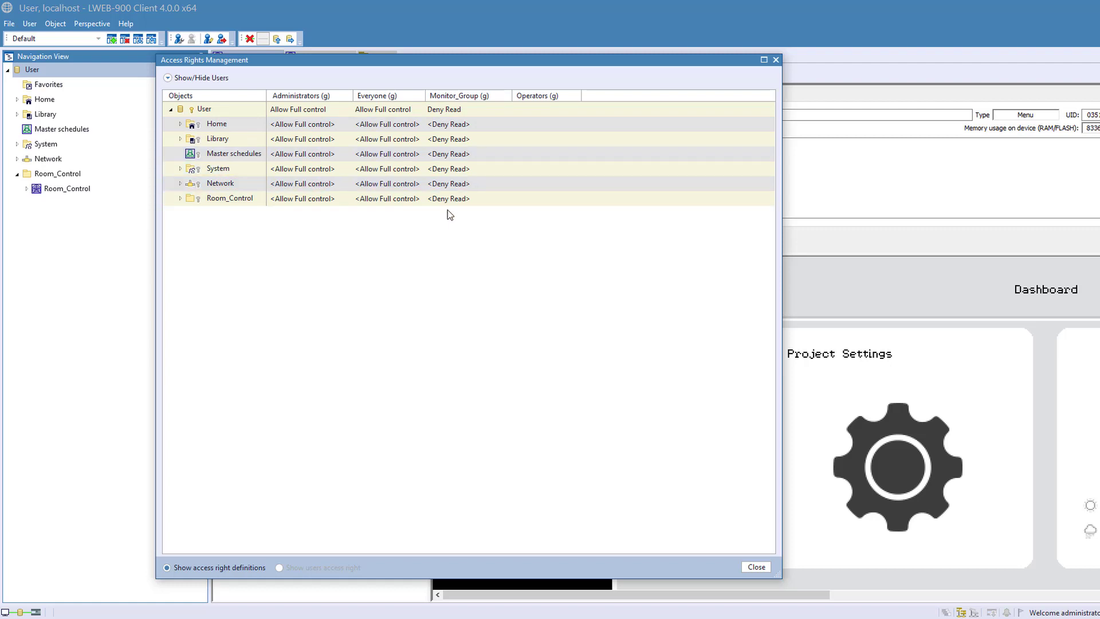
- Make the Monitor user visible, show users' access rights and expand the Room_Control folder to examine them
click(168, 78)
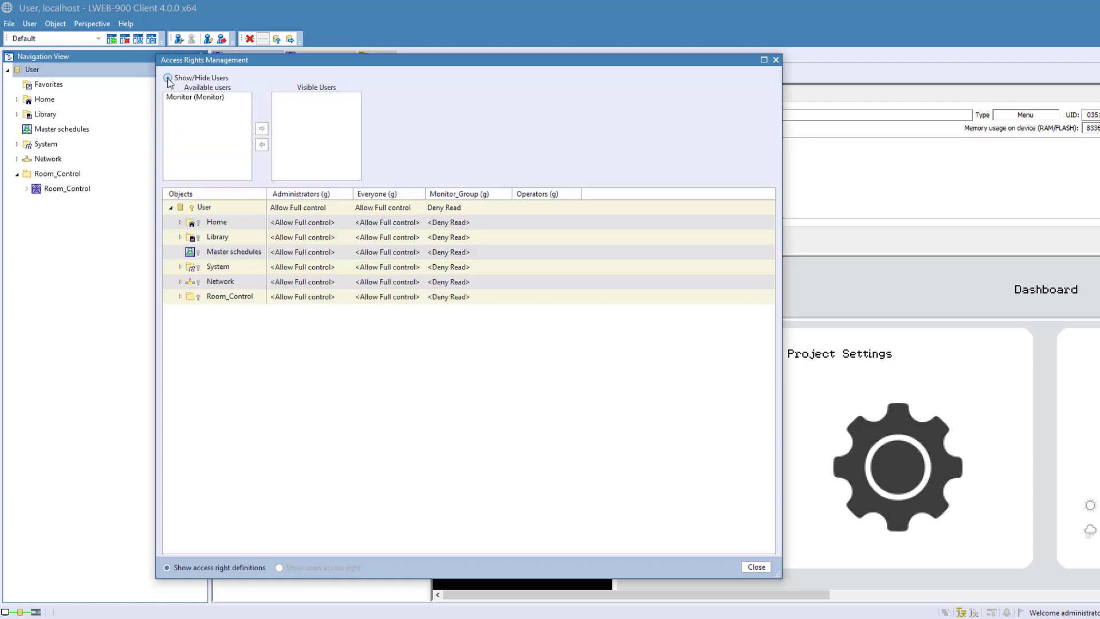
click(189, 99)
click(261, 128)
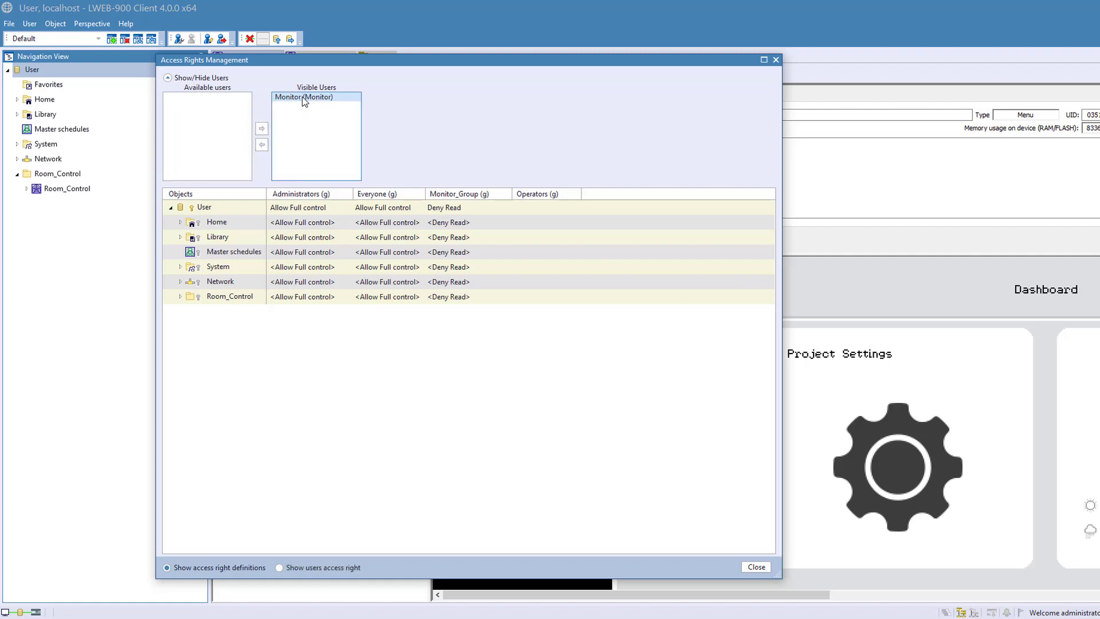
click(279, 568)
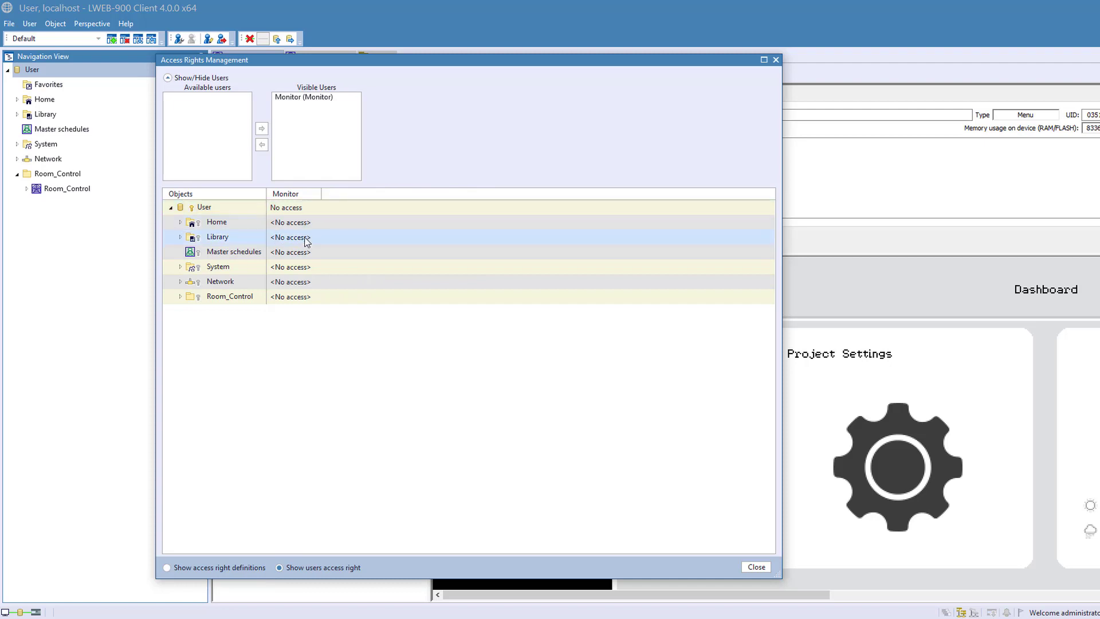
click(179, 296)
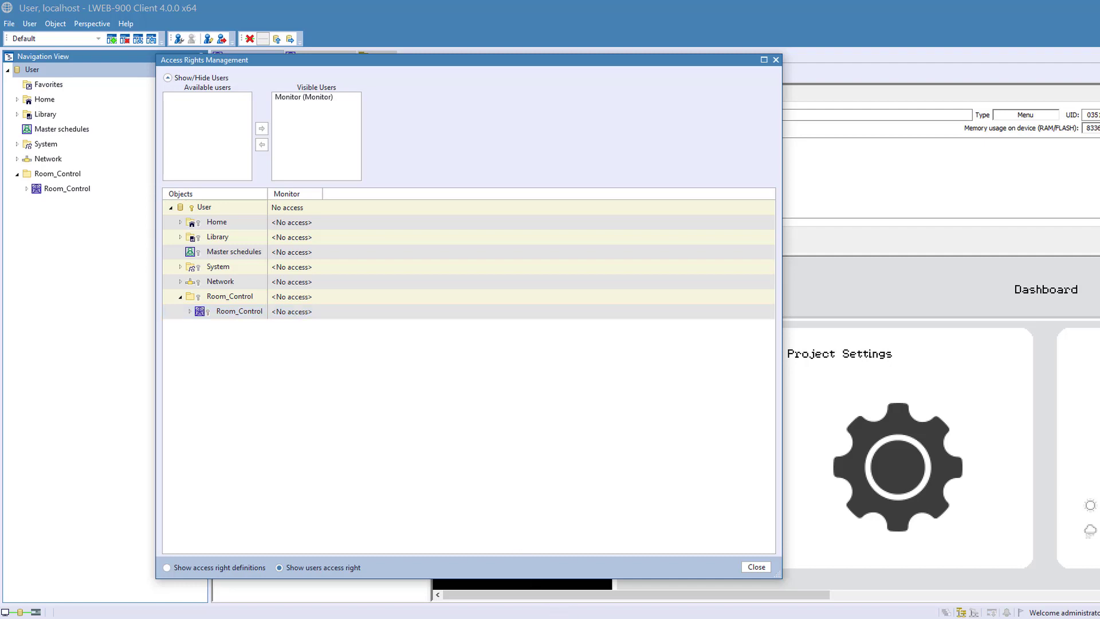
- Switch to the other client's login window, log in as Monitor with the account password, and log out again
mouse_move(629, 618)
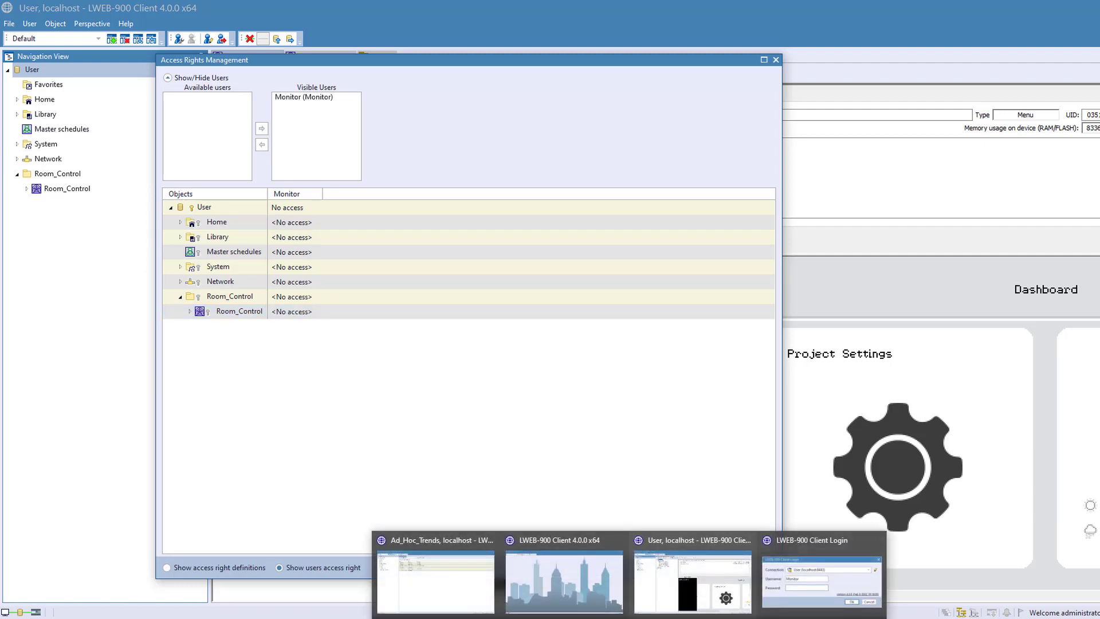
click(823, 581)
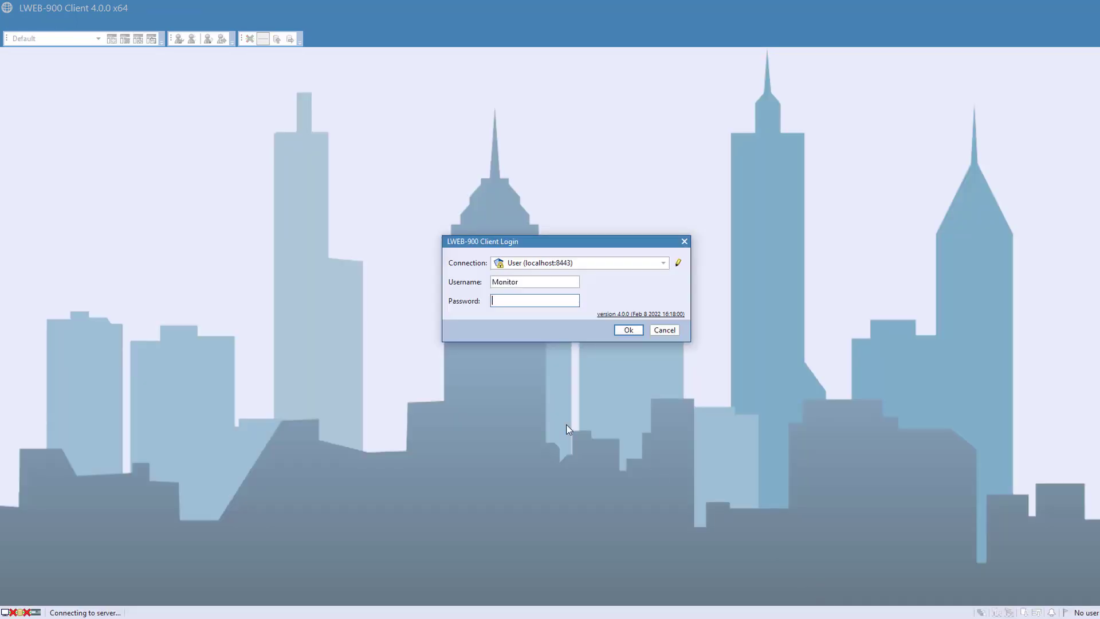
text(***)
click(626, 331)
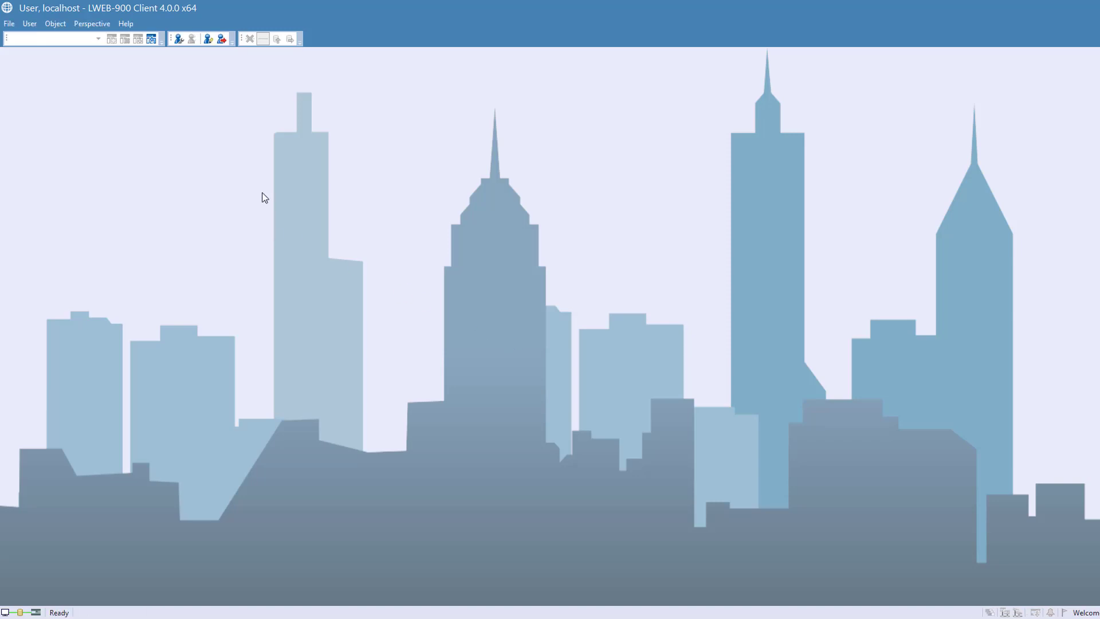
click(221, 38)
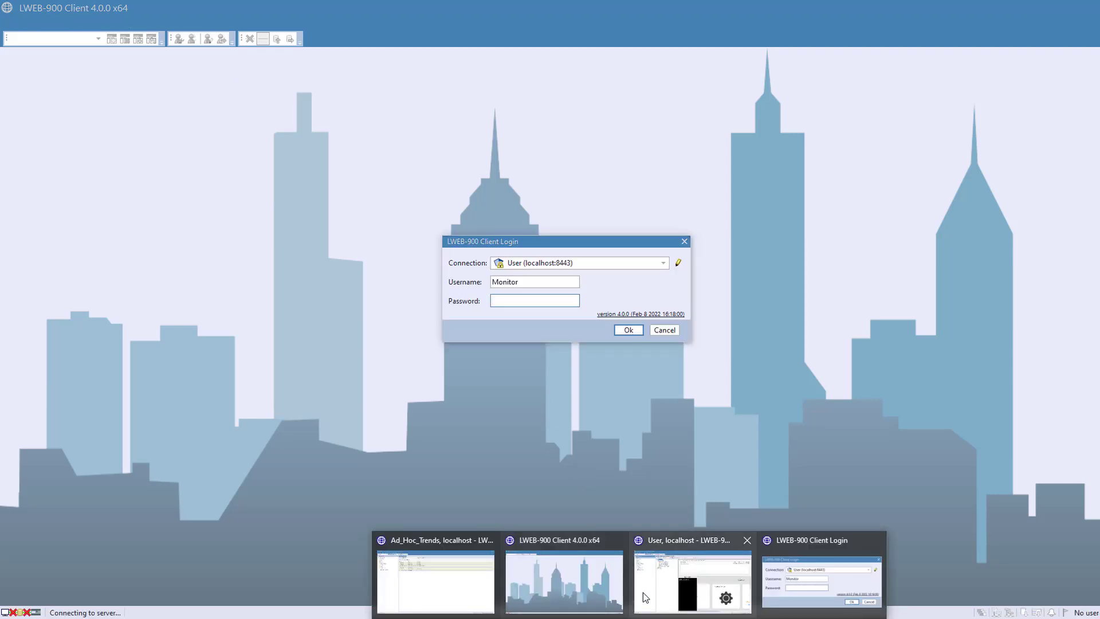
- Return to the administrator client, examine Monitor's access to the Default perspective under System, and close Access Rights Management
click(690, 572)
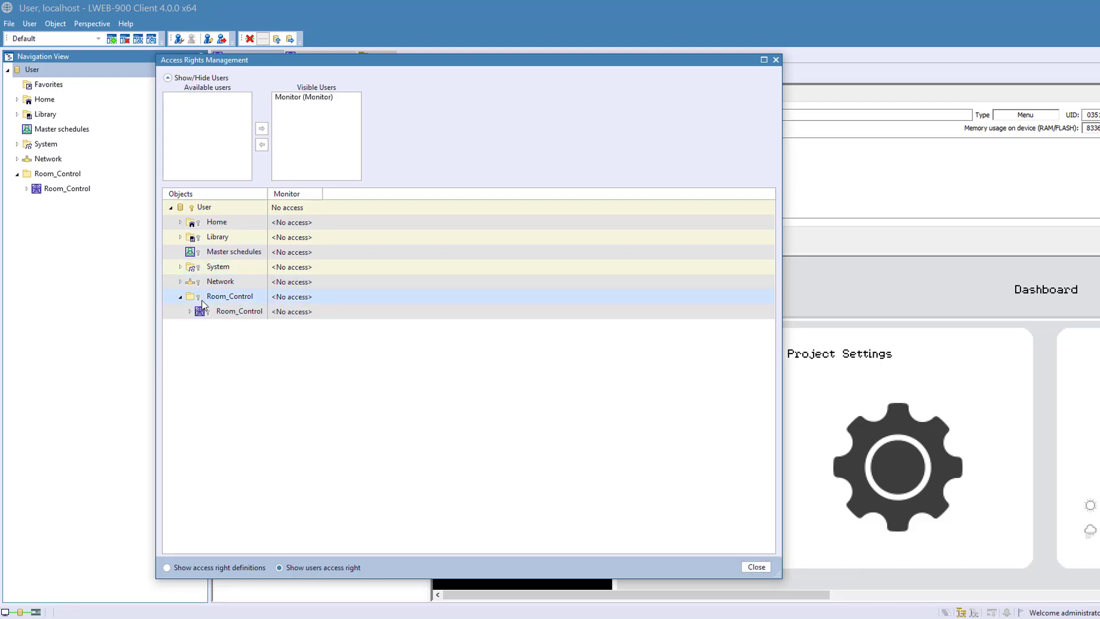
click(180, 267)
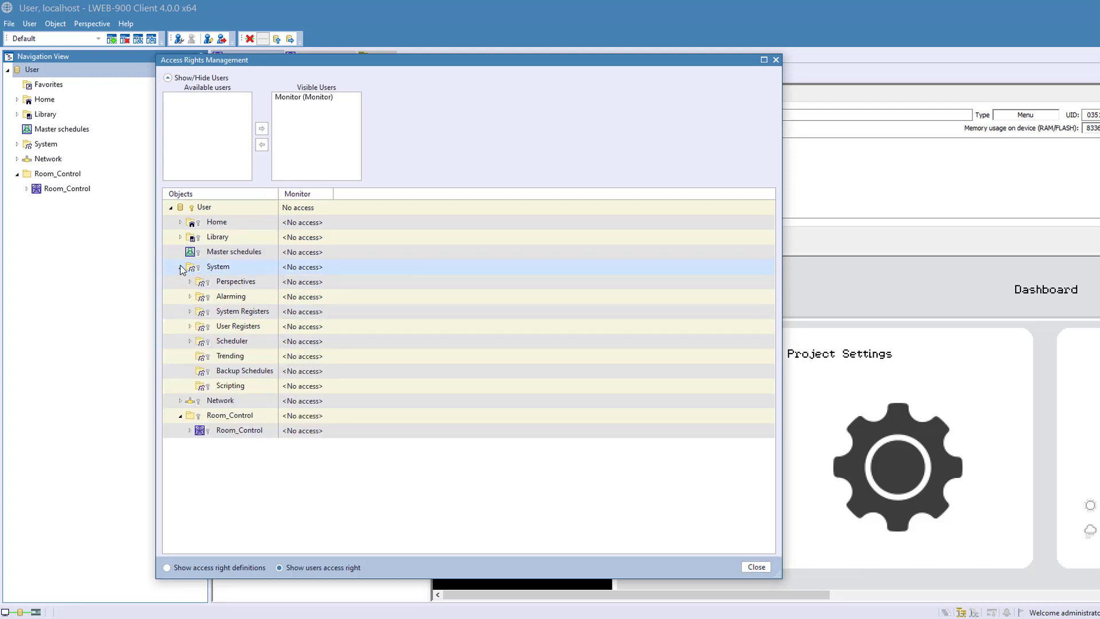
click(189, 281)
click(246, 298)
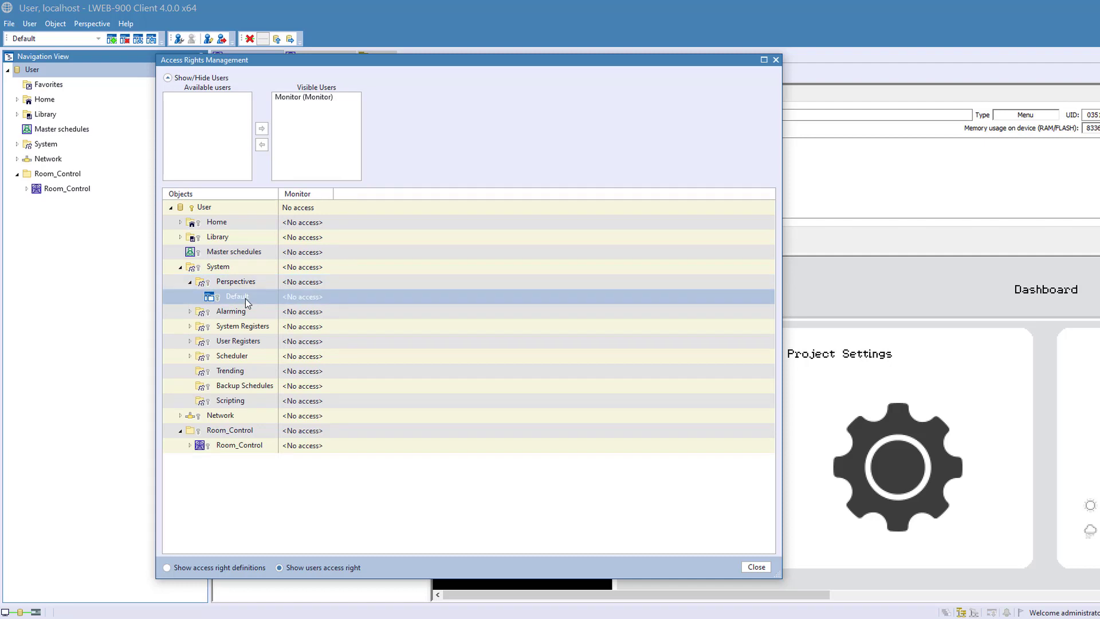
click(328, 301)
click(756, 567)
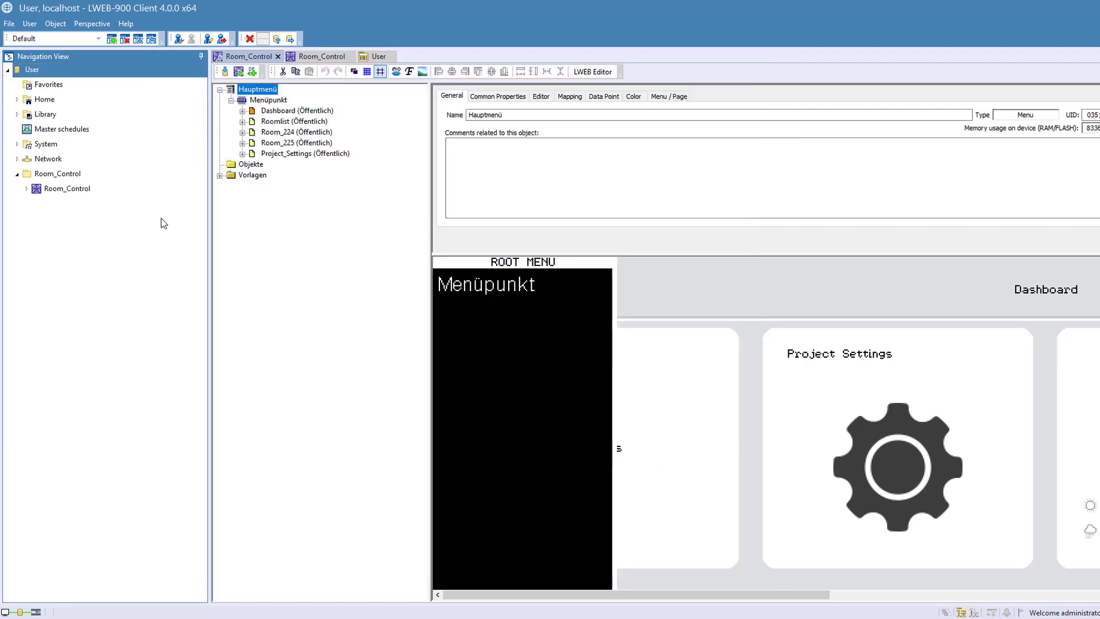
- Disable permission inheritance for the Default perspective under System, adding the inherited parent permissions as explicit ones
click(17, 143)
click(26, 160)
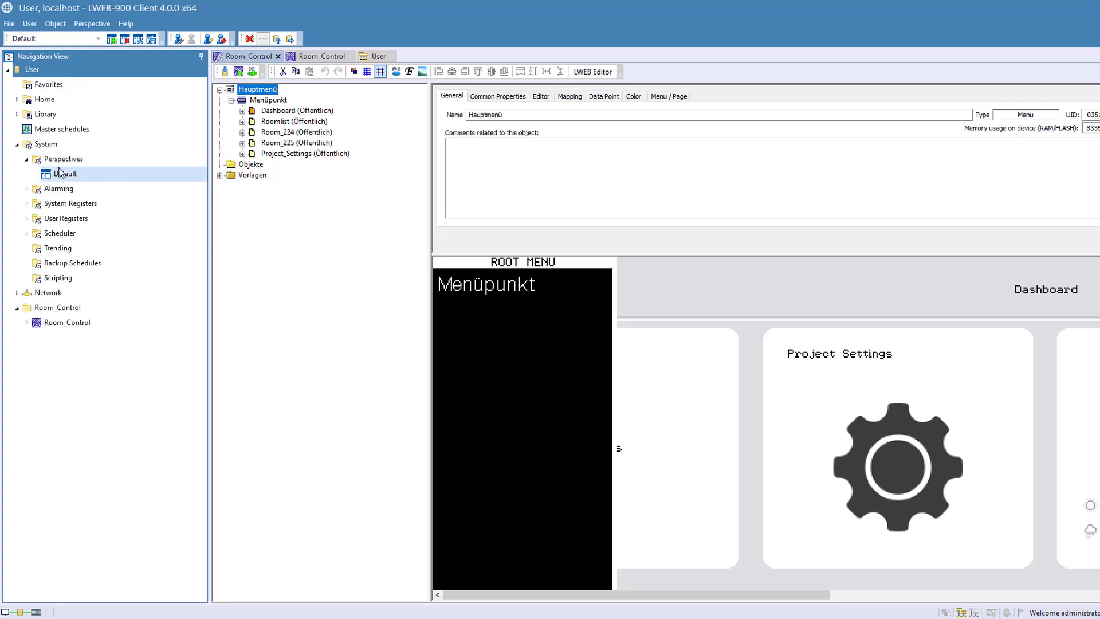
click(65, 176)
right_click(65, 178)
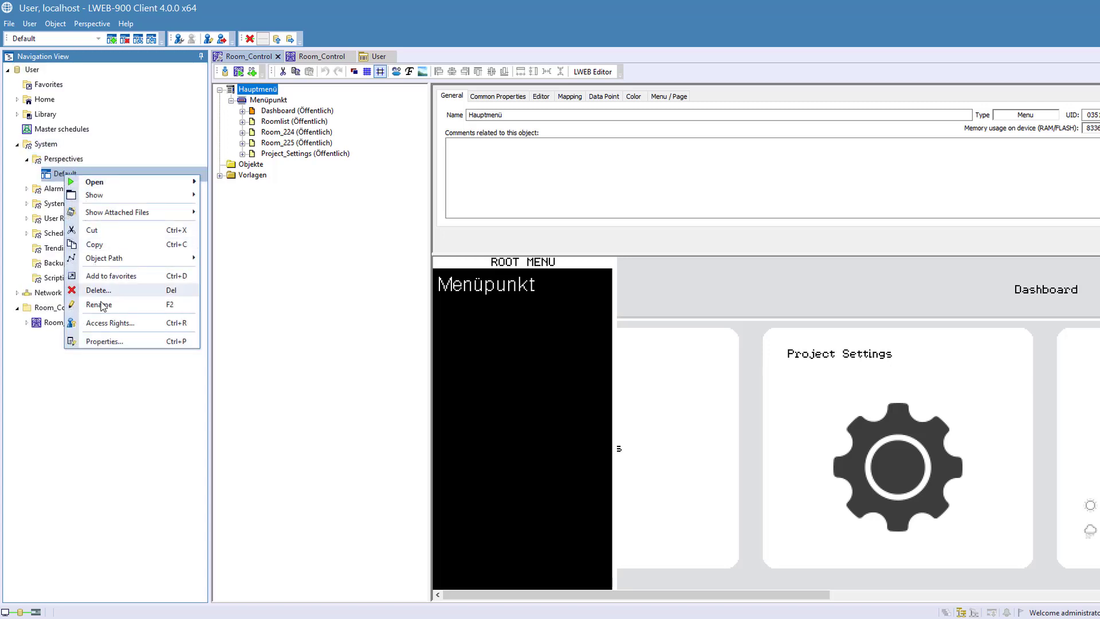
click(111, 323)
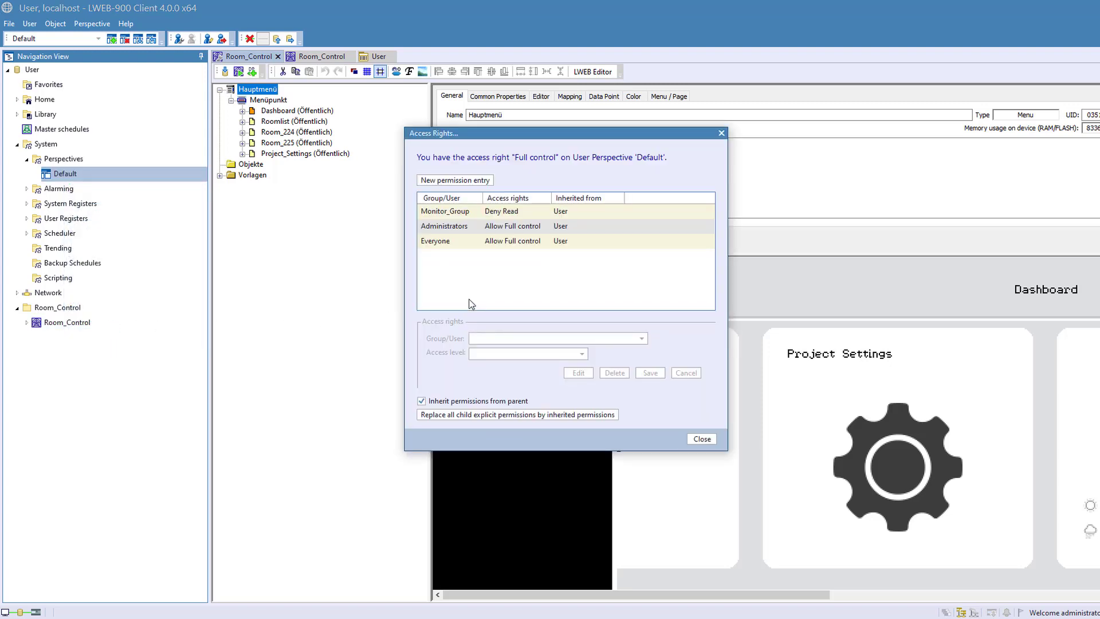
click(449, 212)
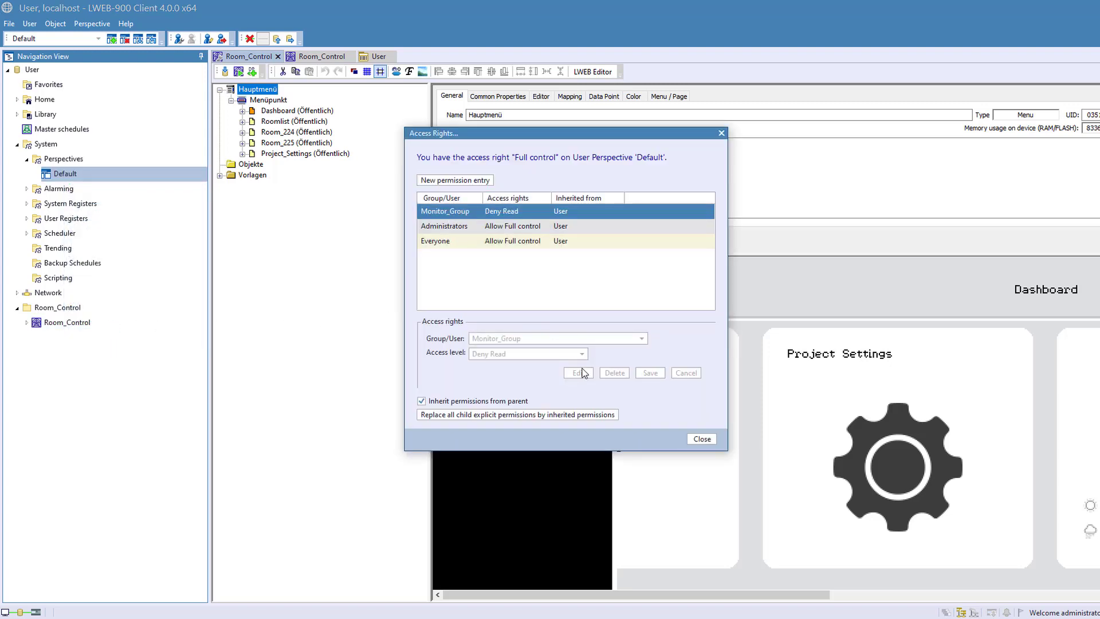
click(421, 401)
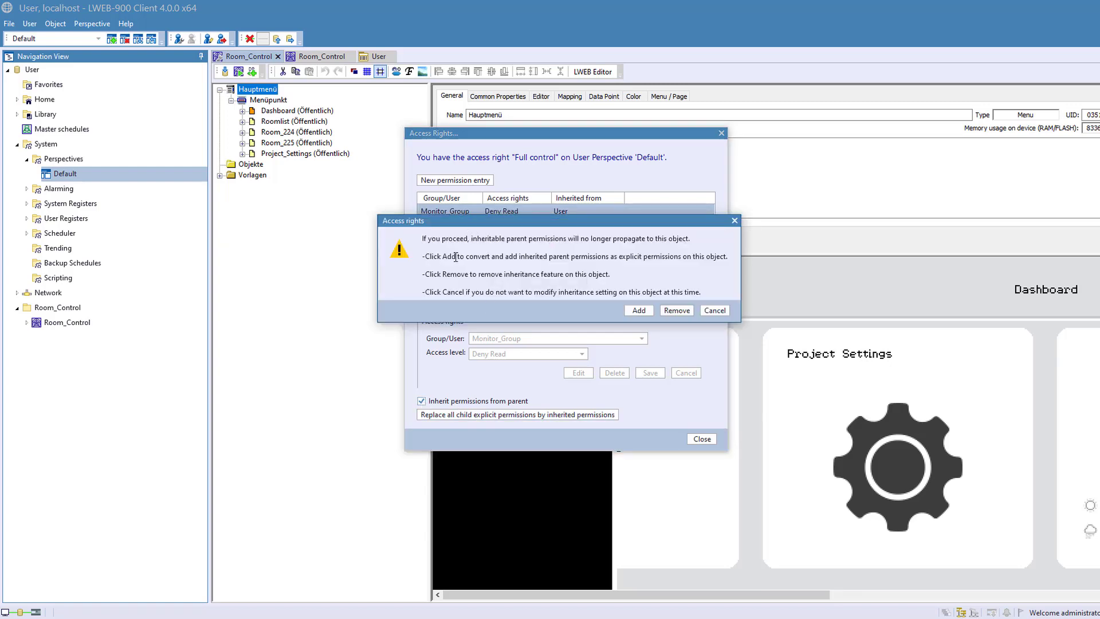
click(637, 311)
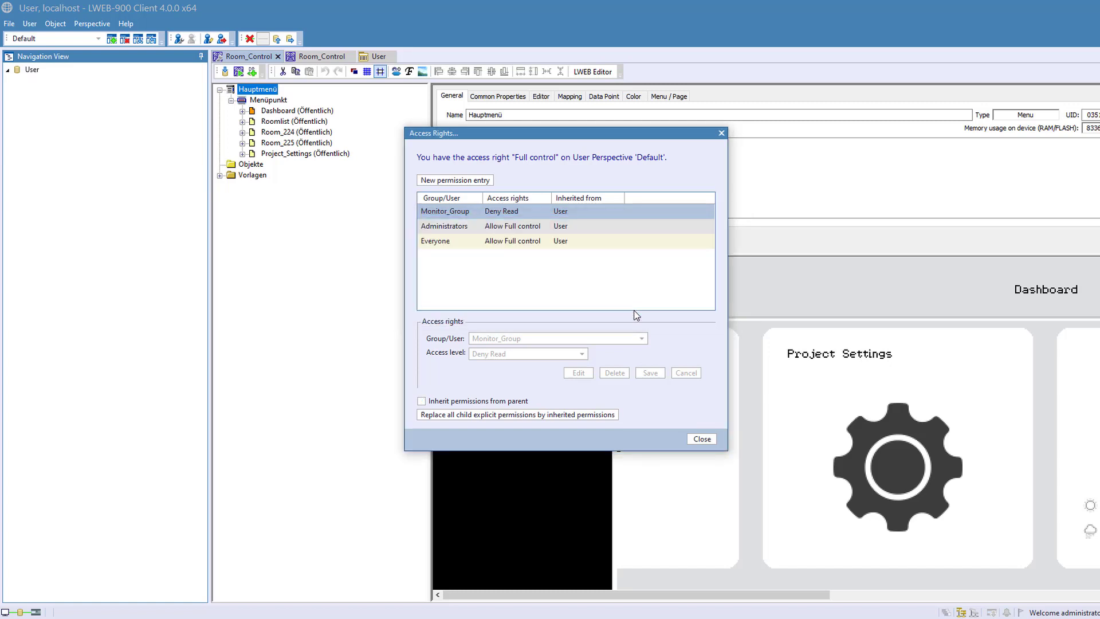
- Set Monitor_Group's access level on the Default perspective to Deny Write, save the entry and close the access rights
click(449, 210)
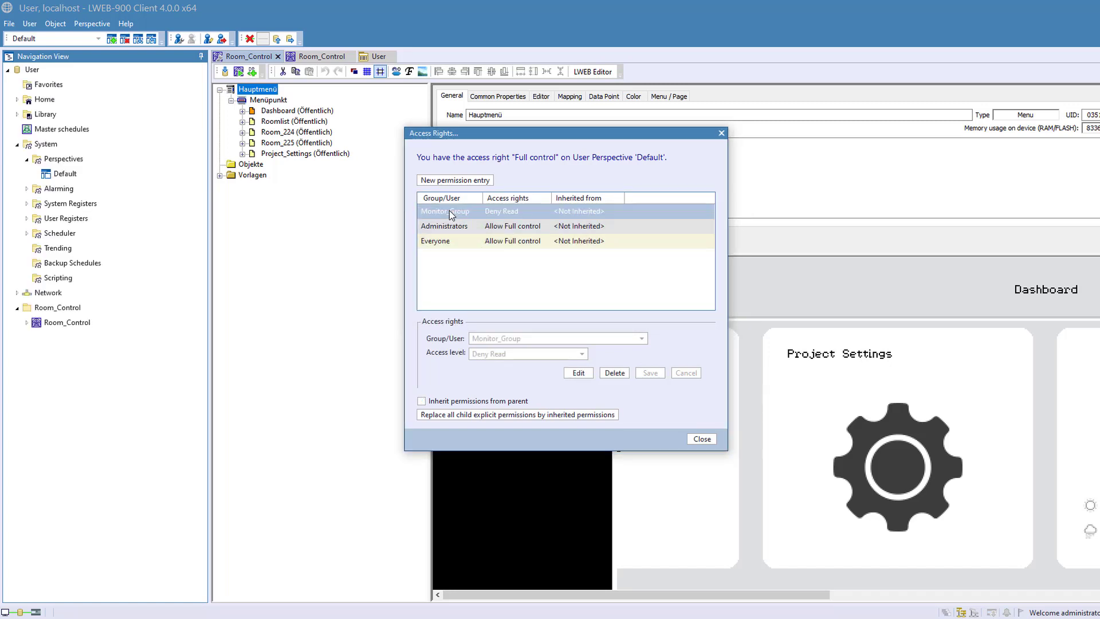
click(578, 373)
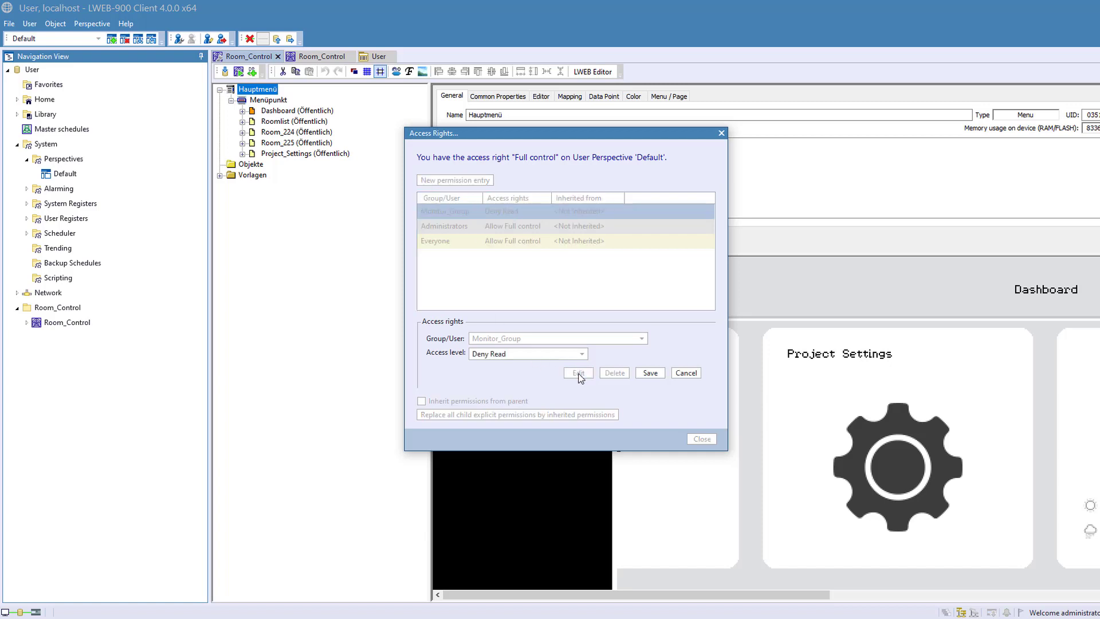
click(533, 353)
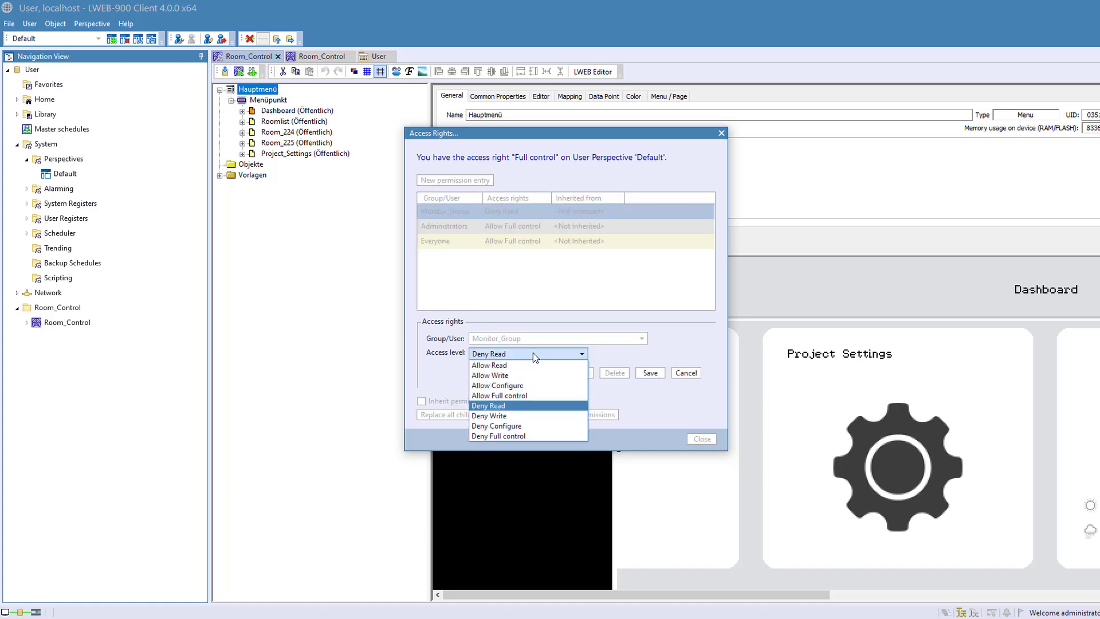
click(557, 415)
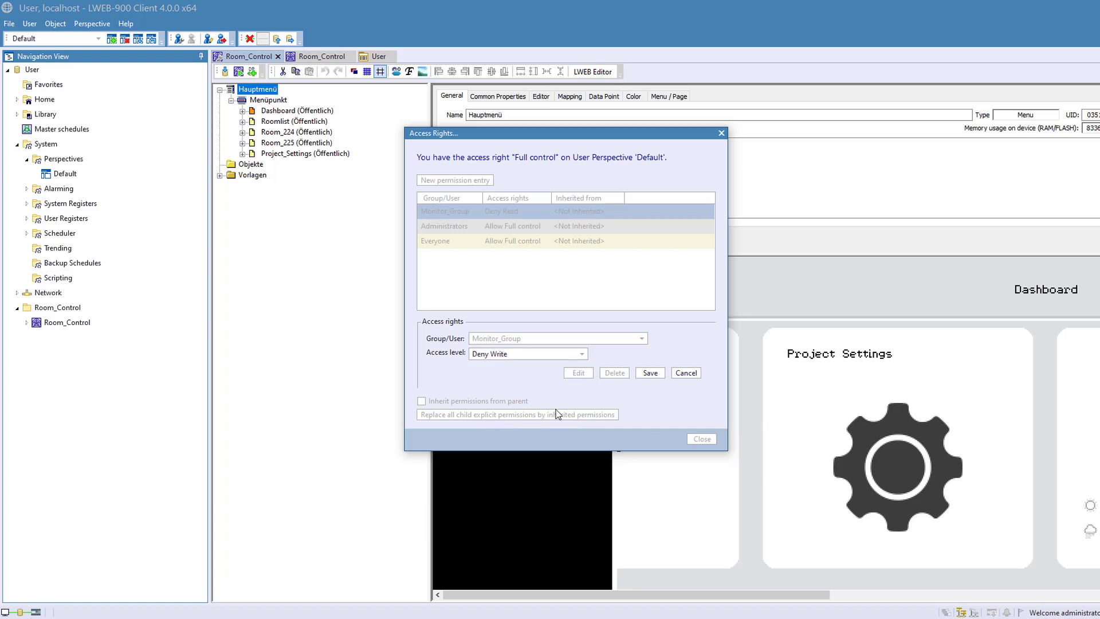
click(650, 372)
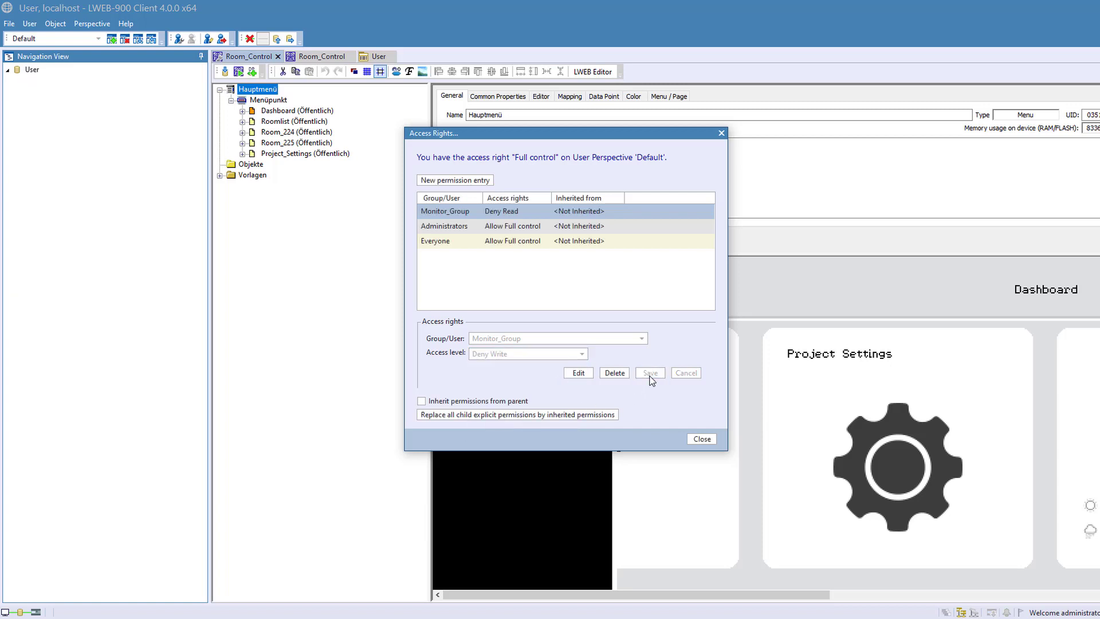
click(699, 439)
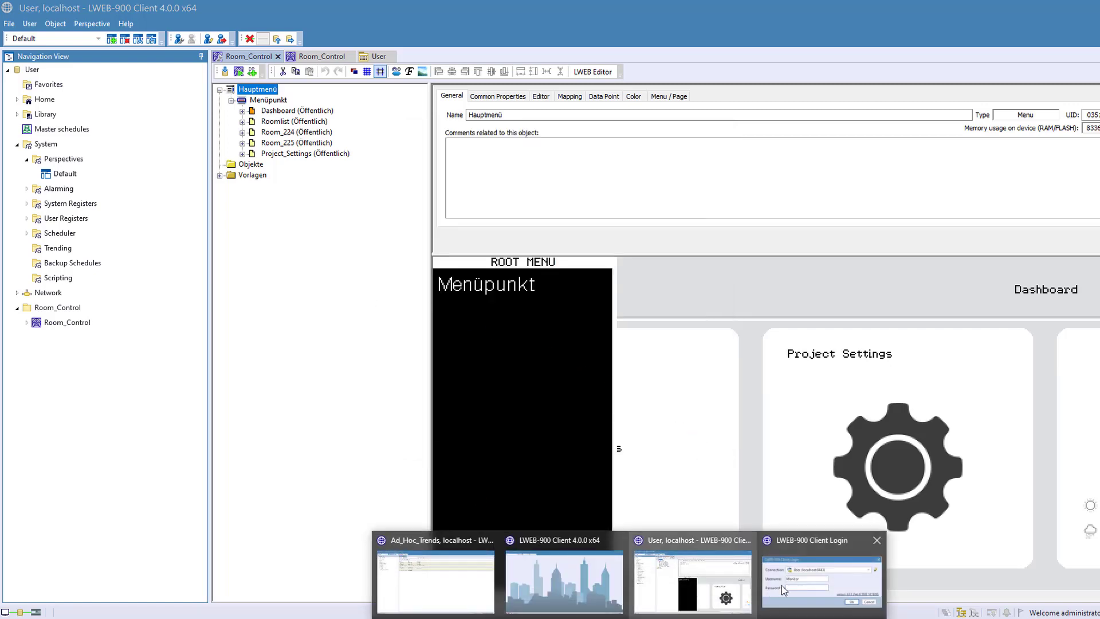
- Switch to the other client's login window, log in as Monitor with the account password, and check the loaded project view
click(791, 579)
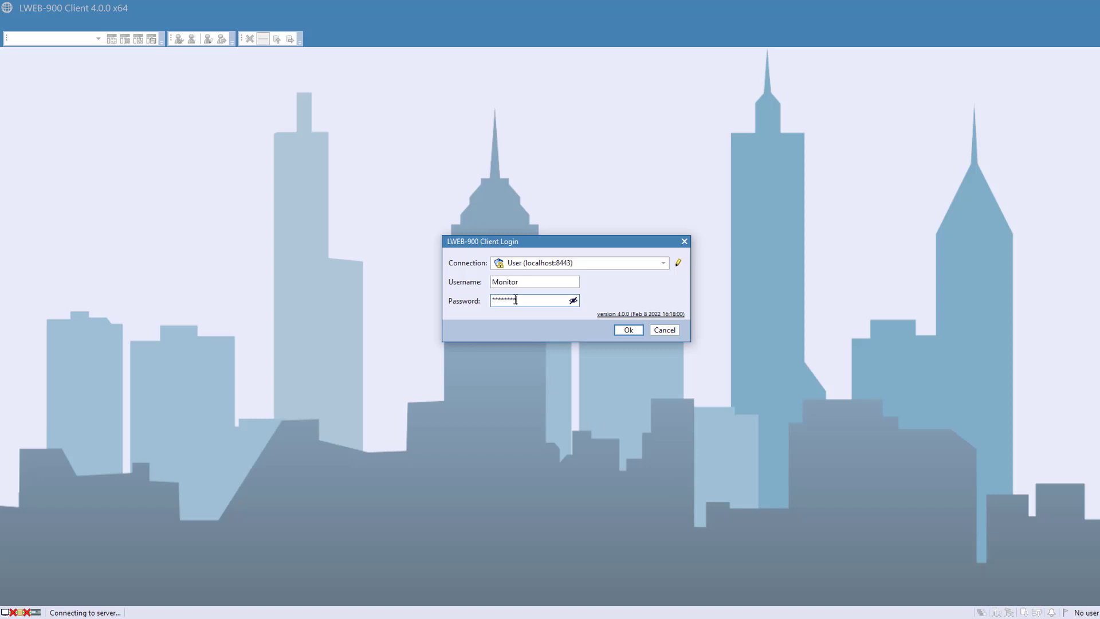
click(628, 330)
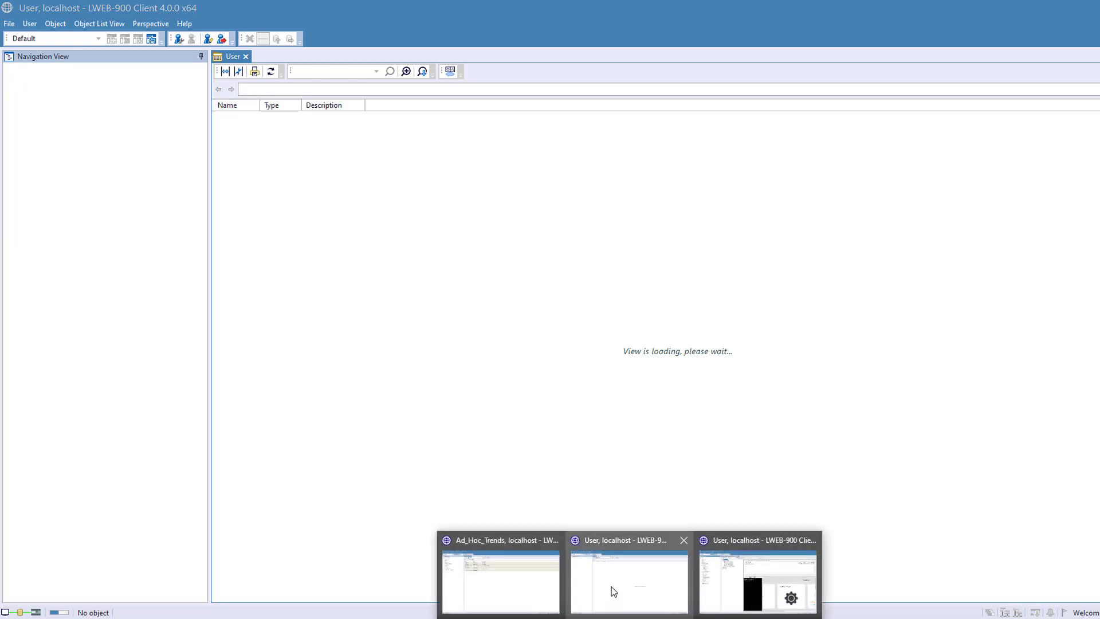
click(613, 591)
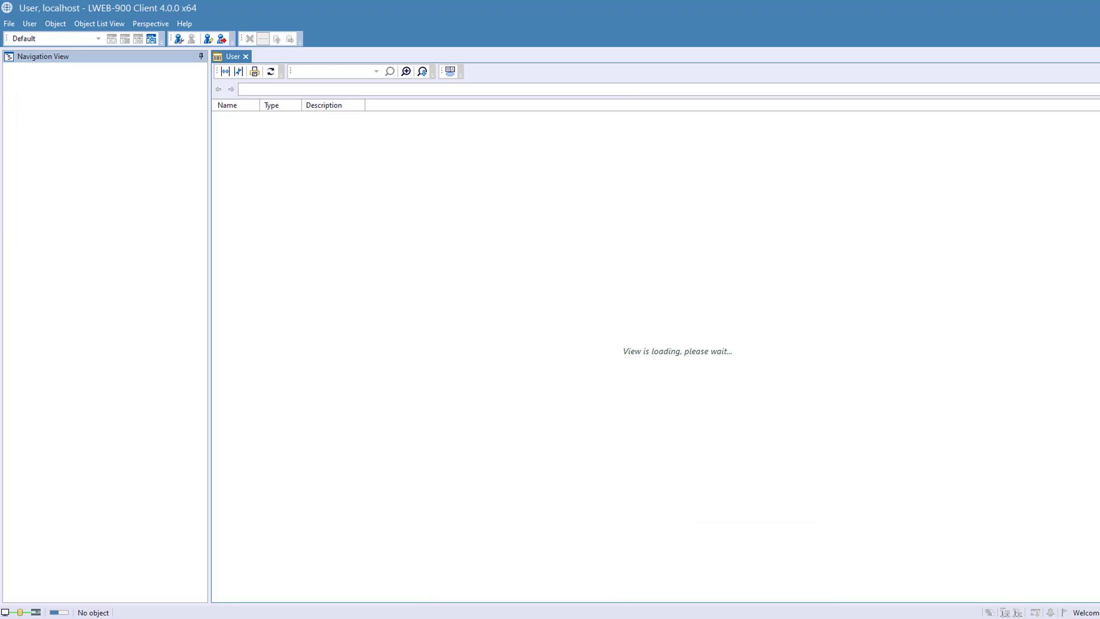
mouse_move(614, 618)
- Return to the administrator client and disable permission inheritance for the Room_Control graphical view, adding the parent permissions as explicit ones
click(515, 589)
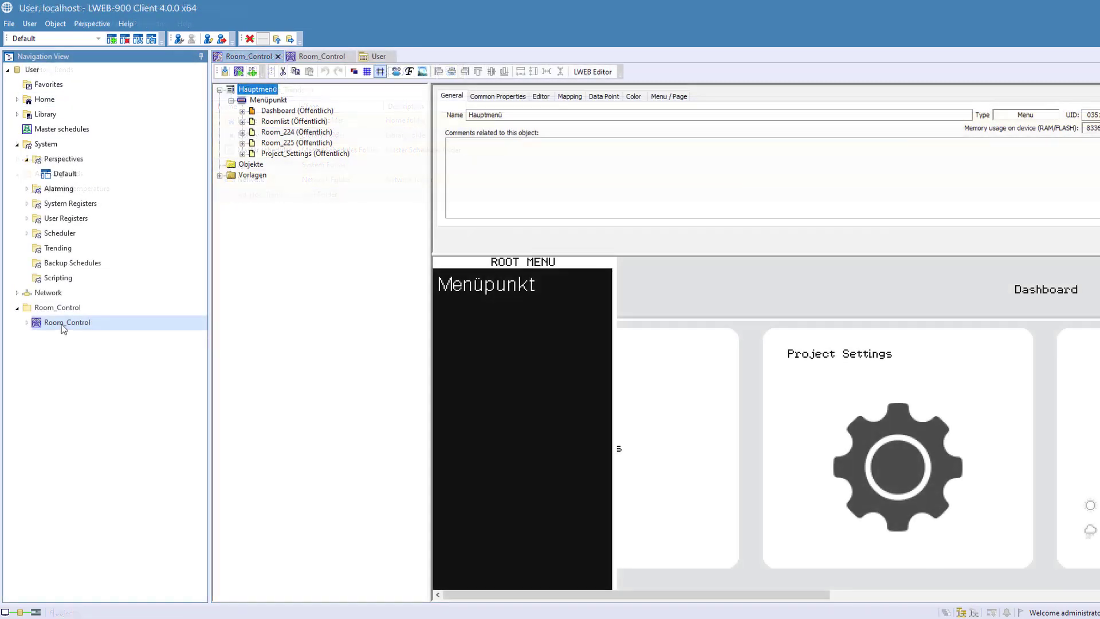
right_click(63, 325)
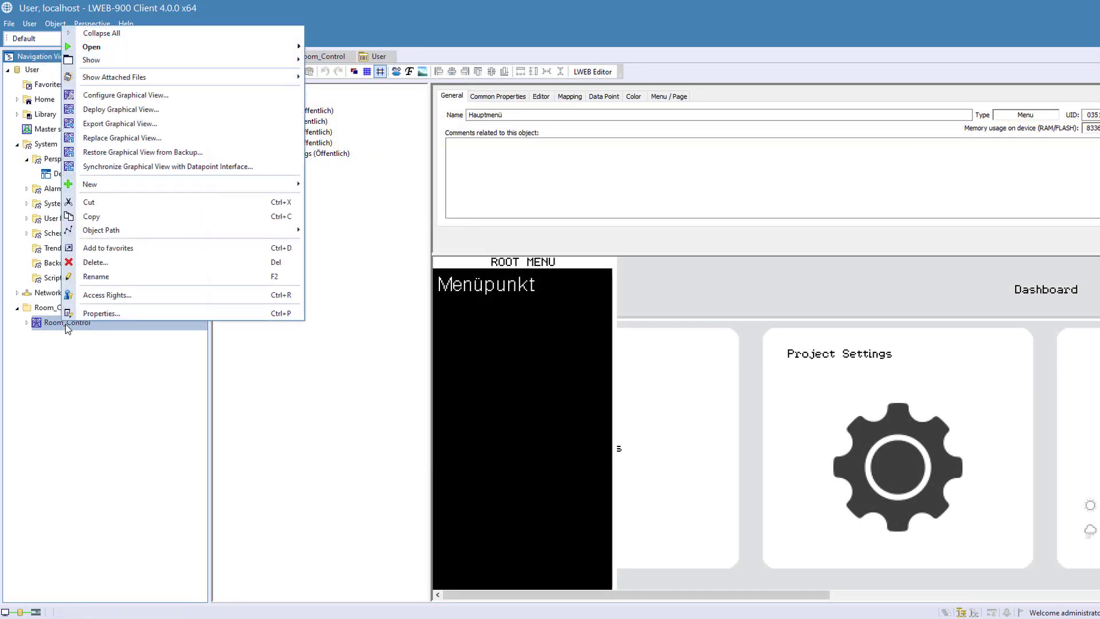
click(95, 294)
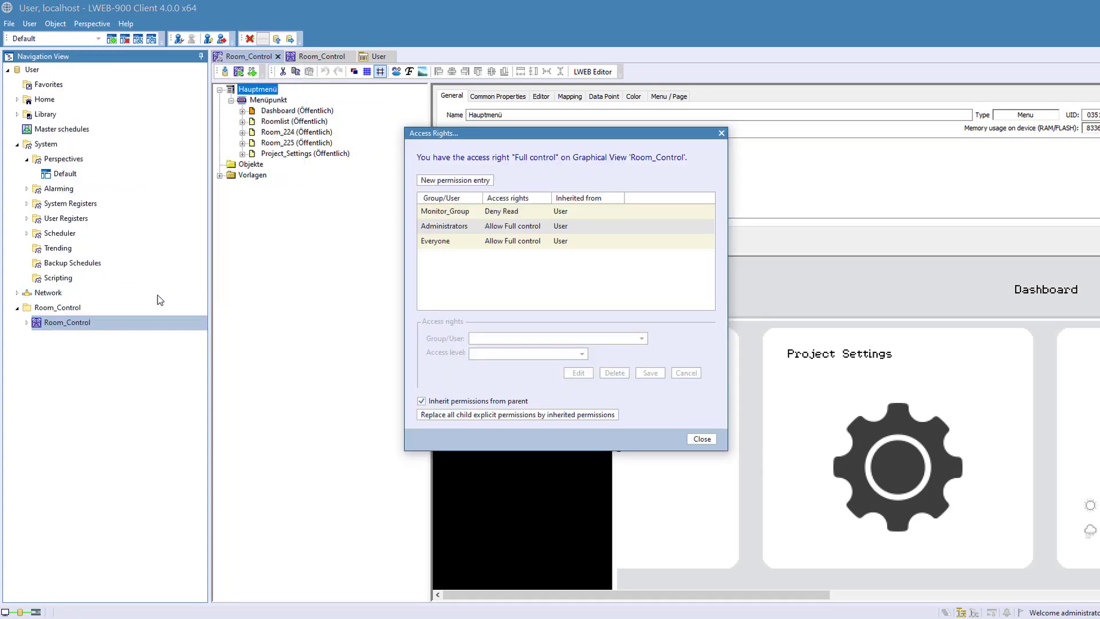
click(437, 212)
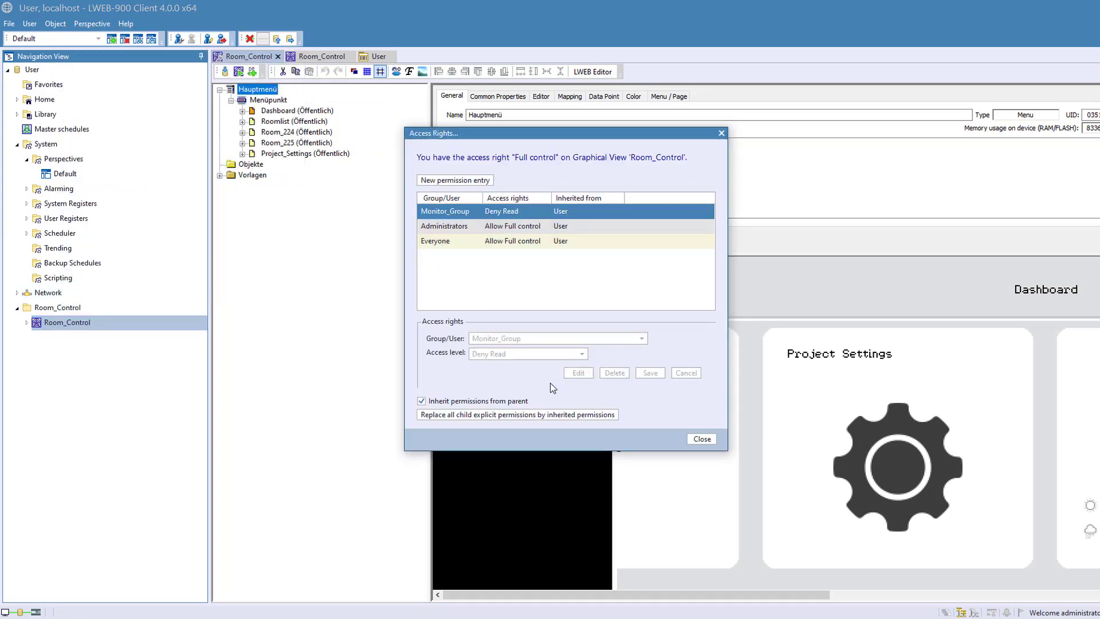
click(422, 401)
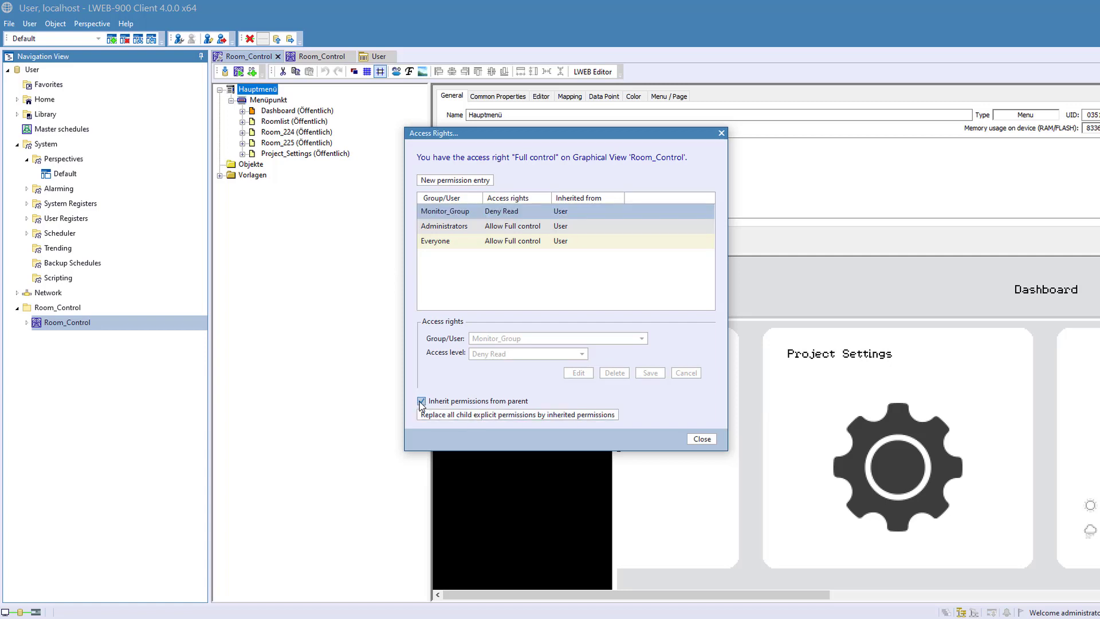
click(638, 311)
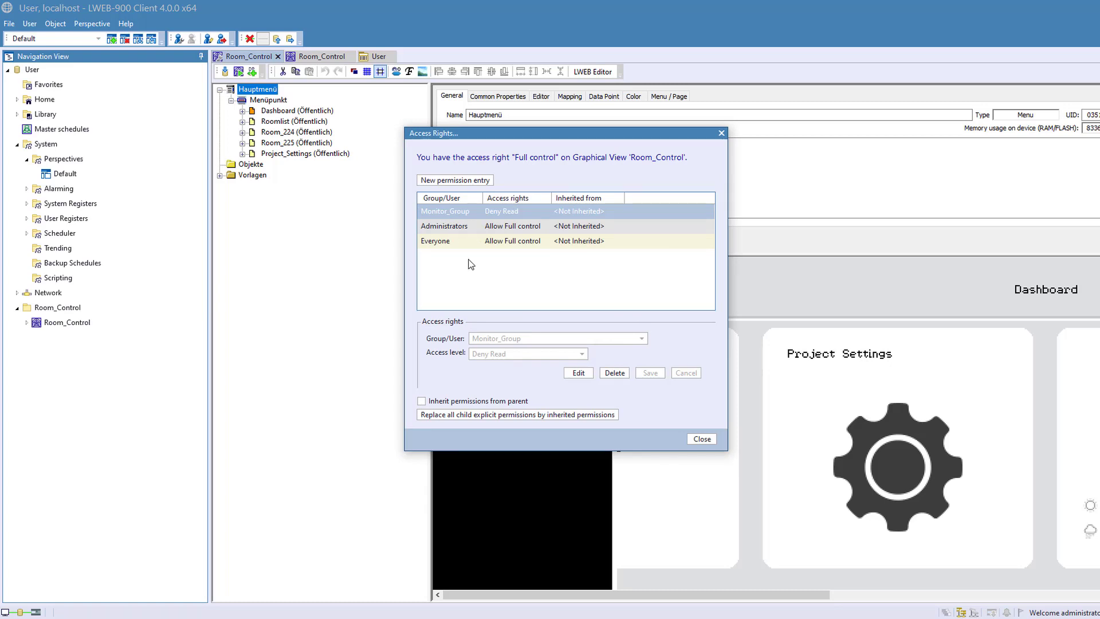
- Set Monitor_Group's access level on the Room_Control graphical view to Deny Write, save it and close the access rights
click(578, 372)
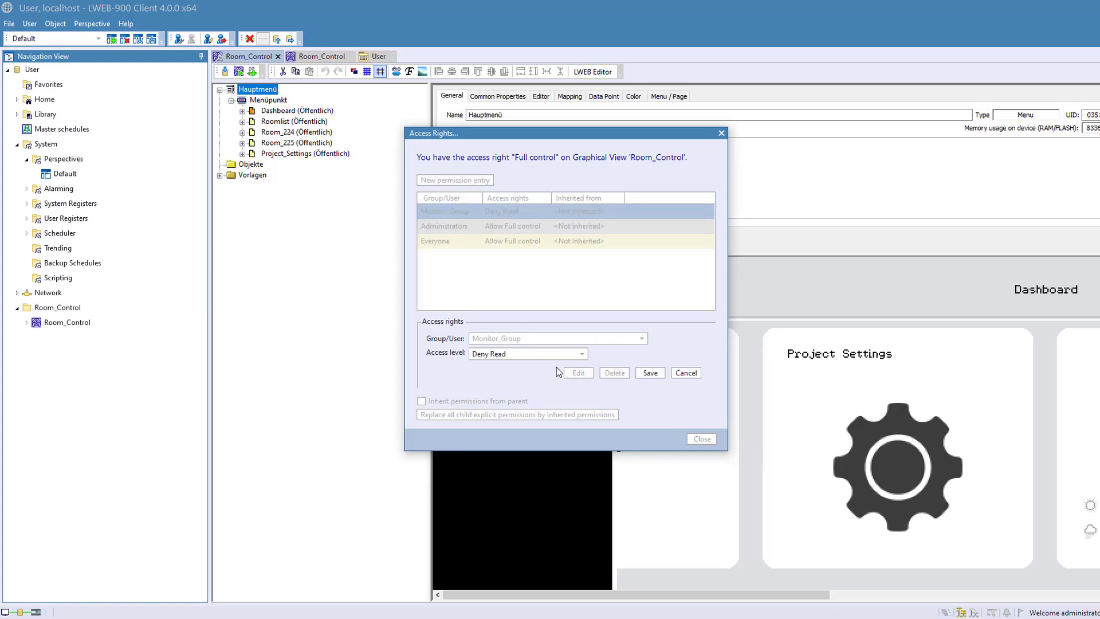
click(530, 354)
click(499, 417)
click(652, 374)
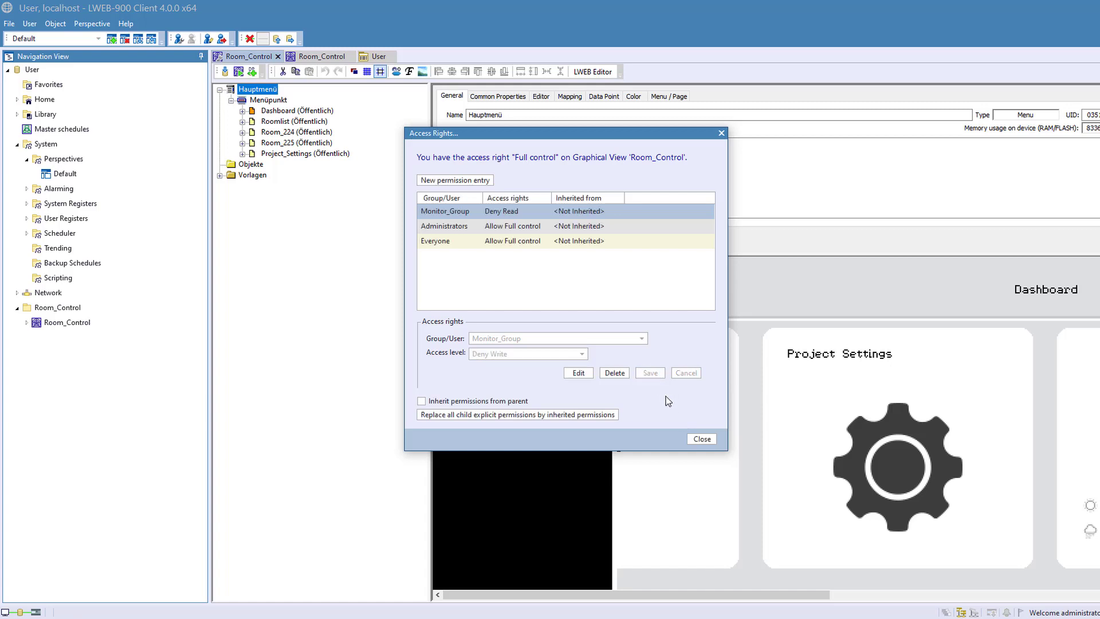
click(699, 438)
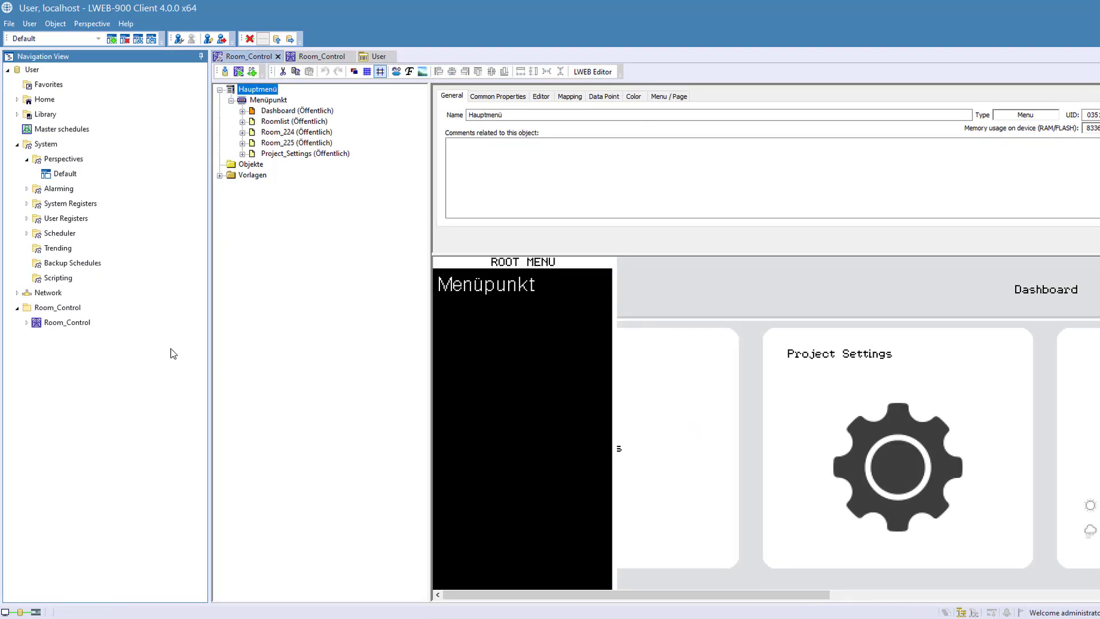
- Disable permission inheritance for the Room_Control folder, adding the inherited parent permissions as explicit ones
click(50, 309)
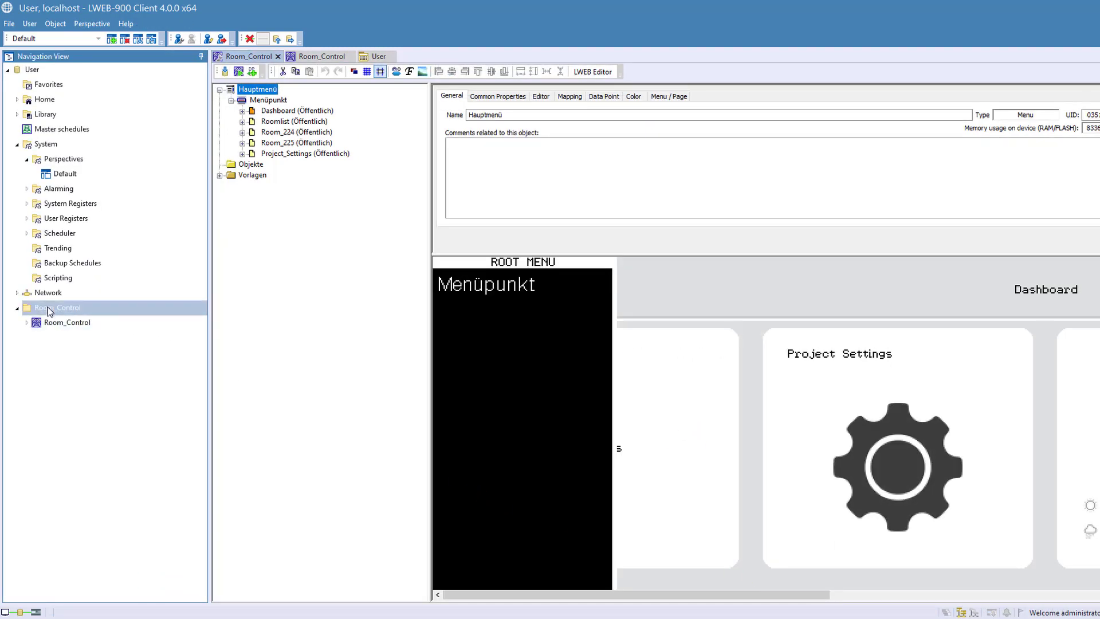
right_click(50, 310)
click(91, 560)
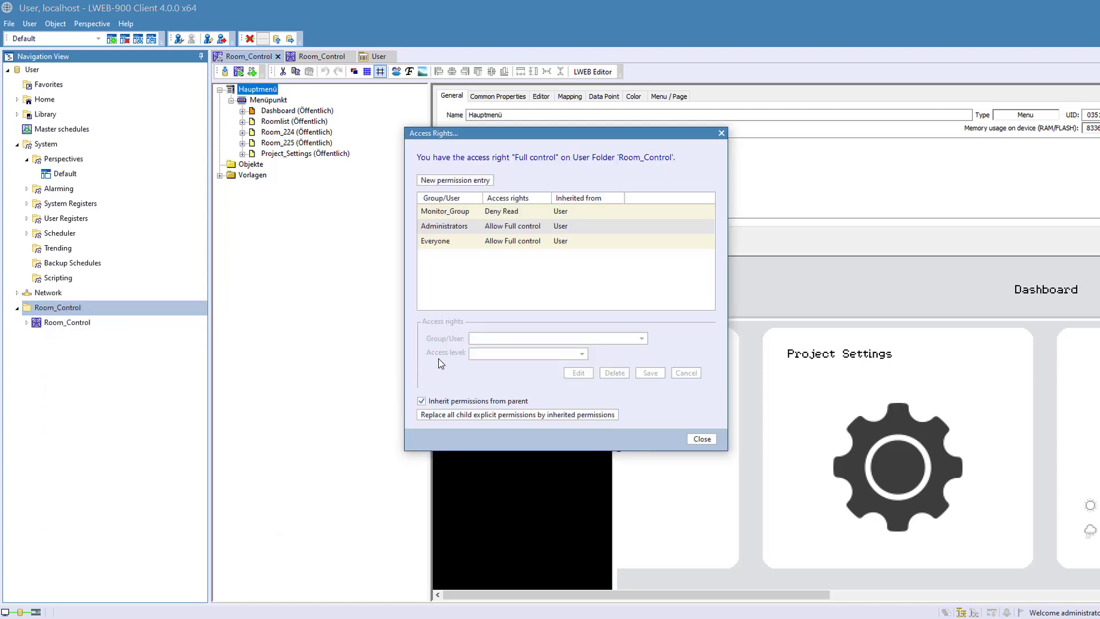
click(428, 213)
click(422, 401)
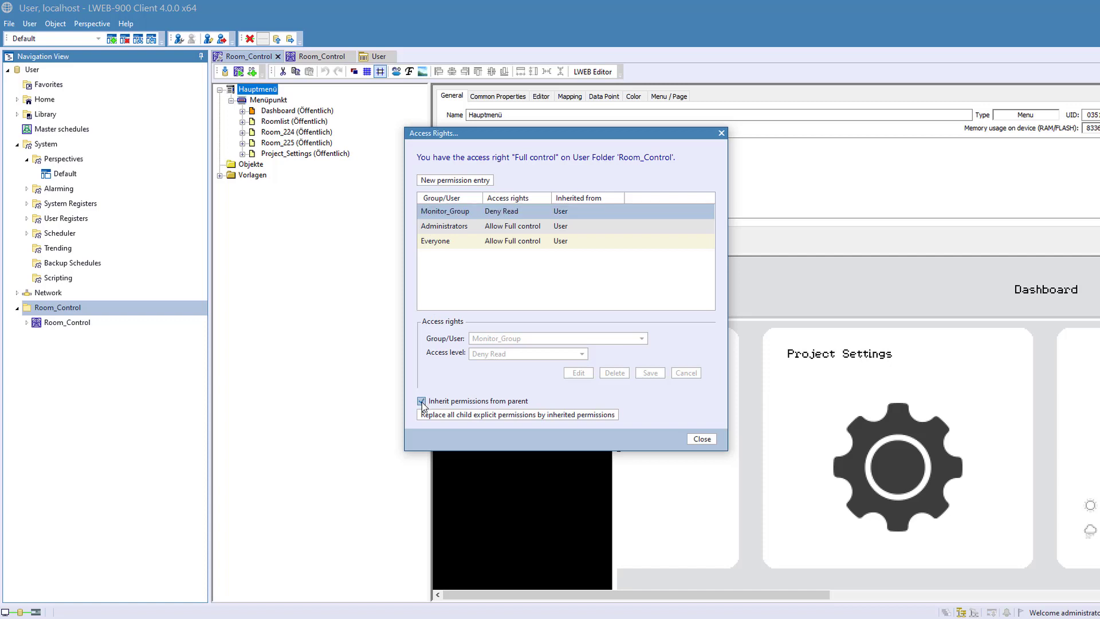
click(639, 311)
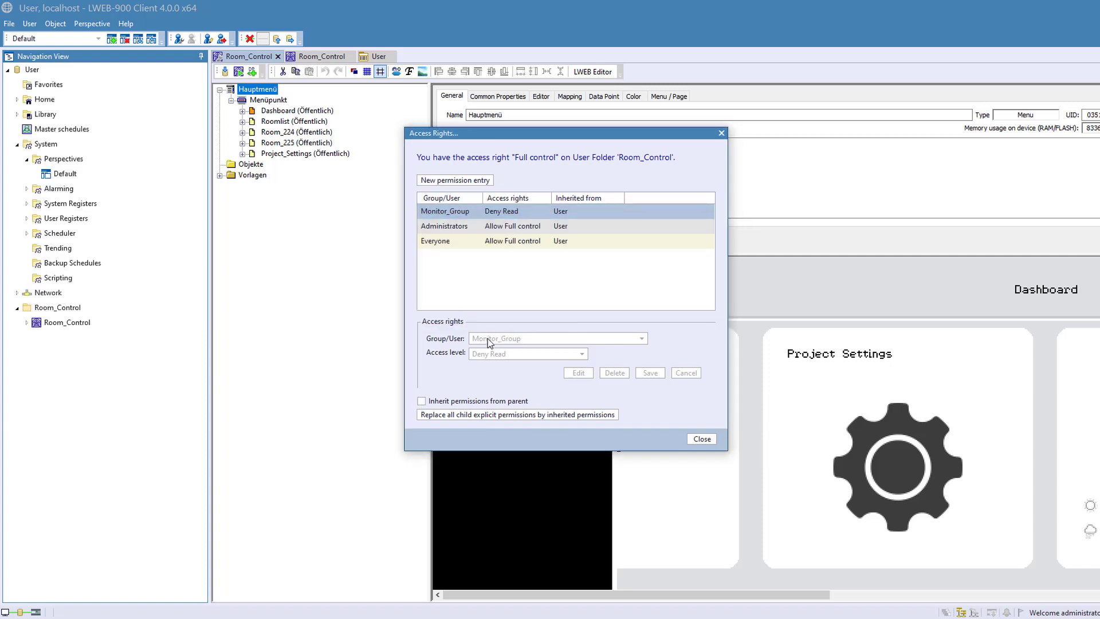
- Set Monitor_Group's access level on the Room_Control folder to Deny Write, save it and close the access rights
click(433, 216)
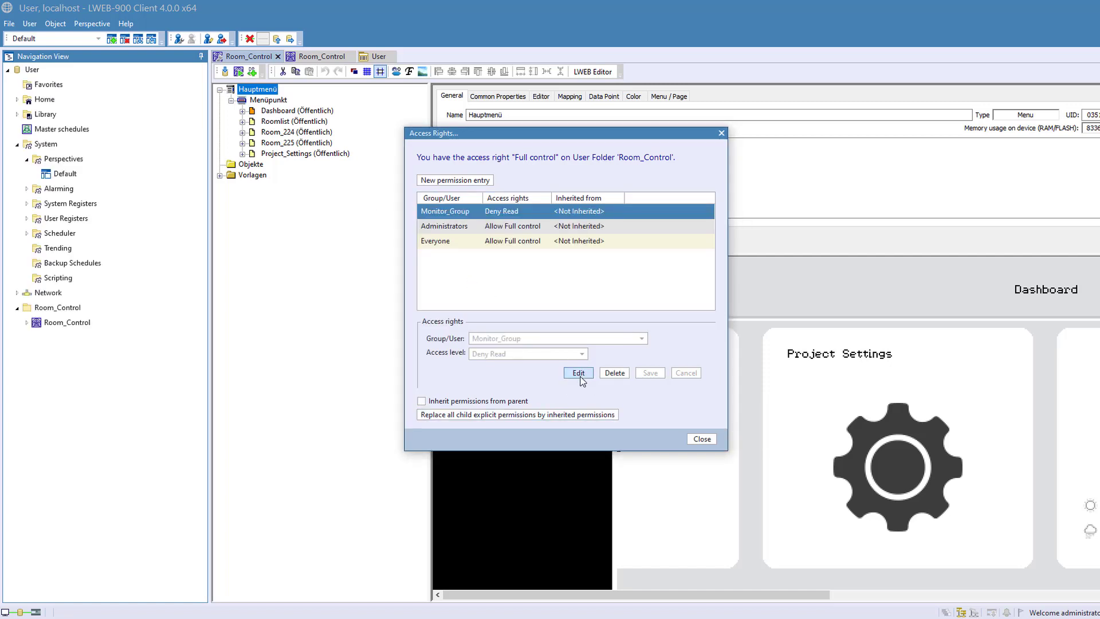
click(578, 373)
click(520, 355)
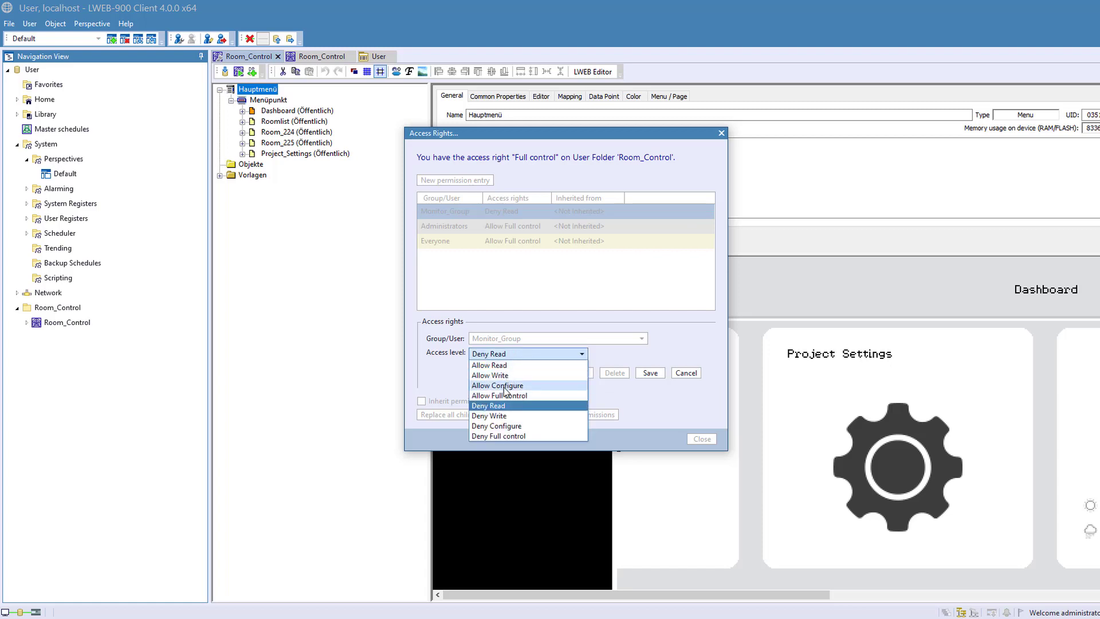
click(503, 416)
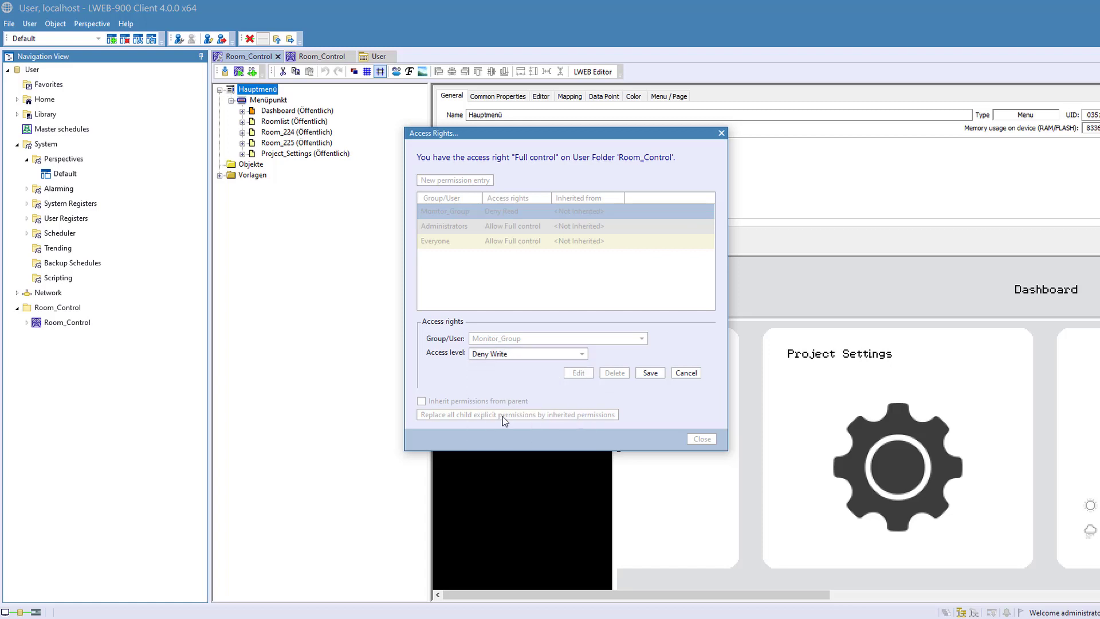
click(650, 373)
click(697, 439)
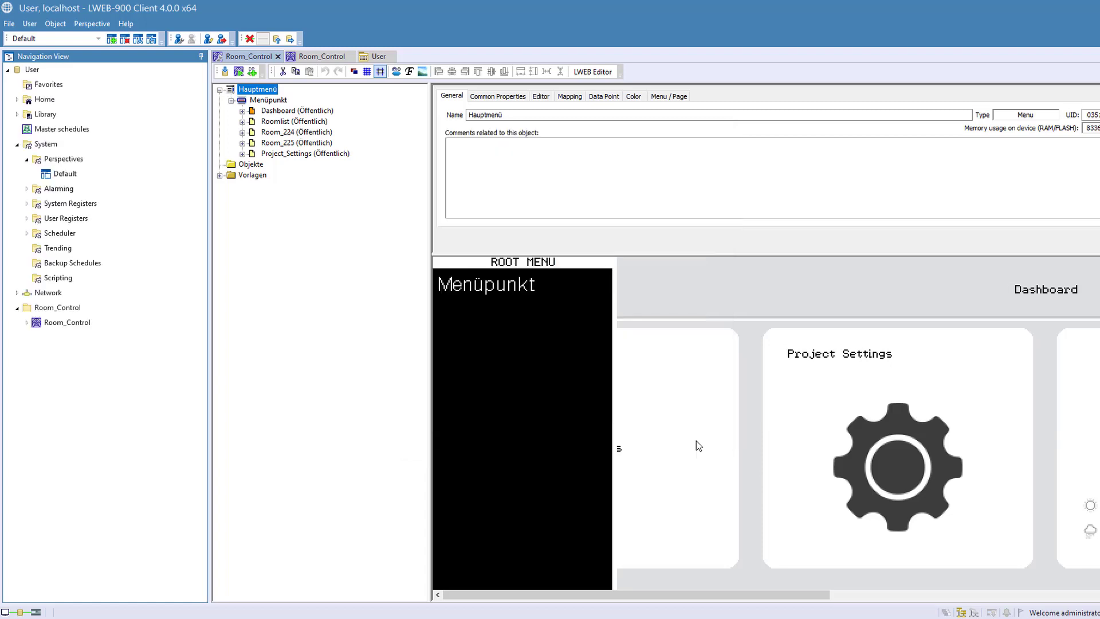
- Open Access Rights Management for the User project, make the Monitor user visible, examine its access rights, and close the window
right_click(25, 75)
click(85, 303)
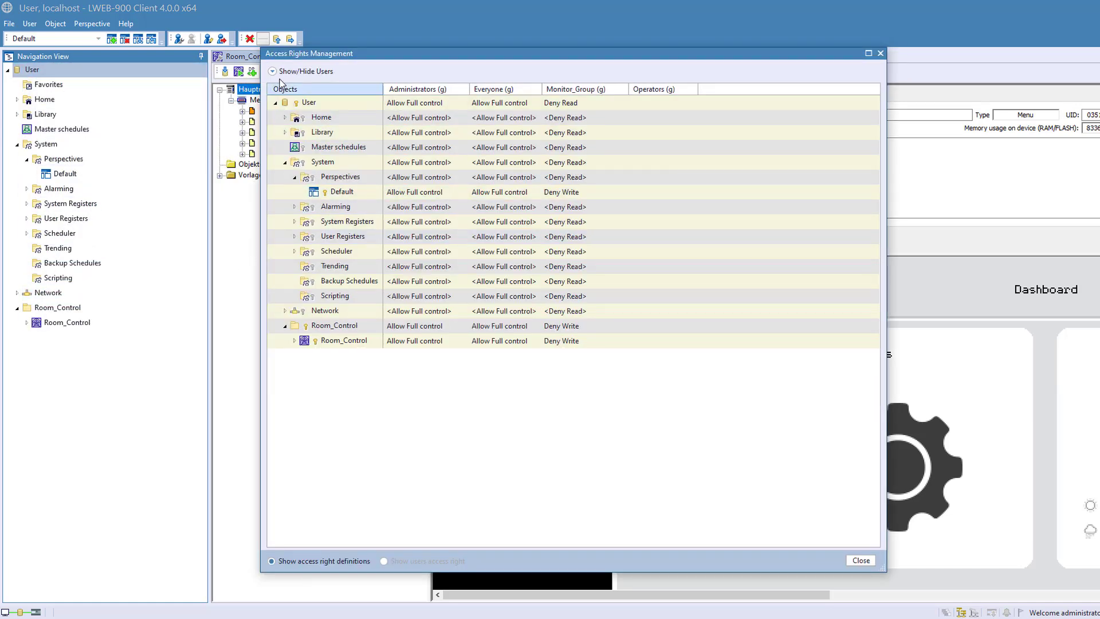
click(273, 71)
click(299, 90)
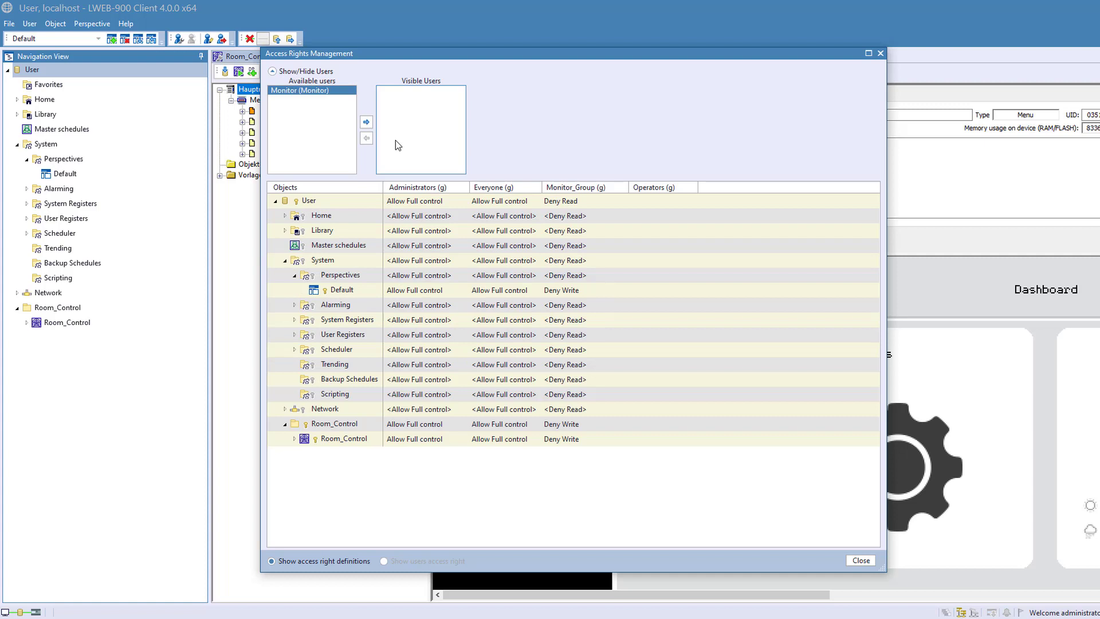
click(366, 122)
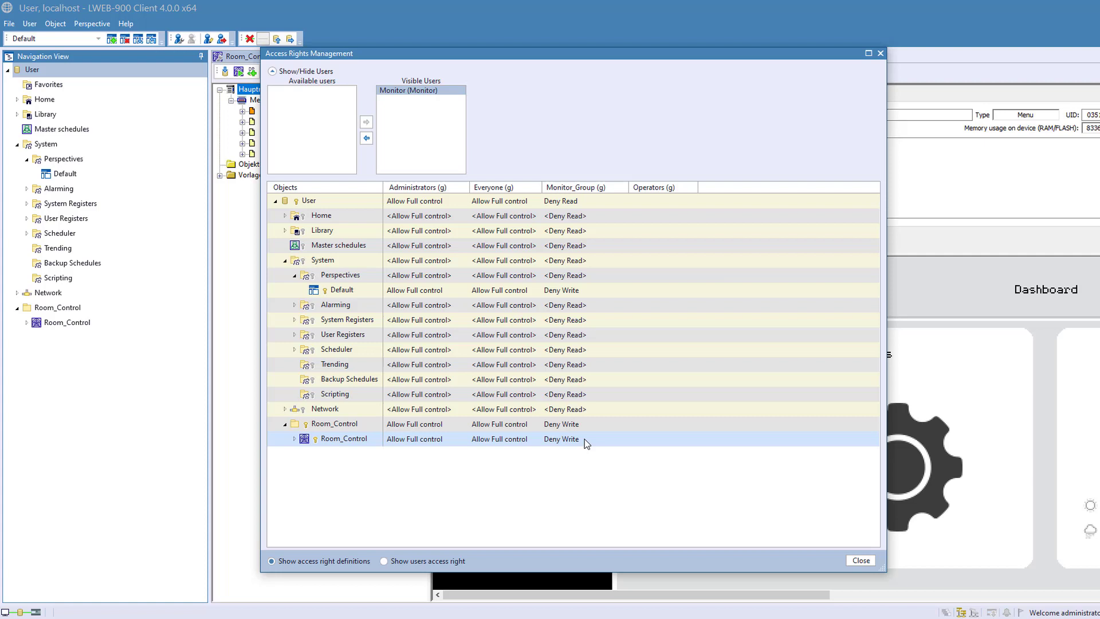
click(385, 560)
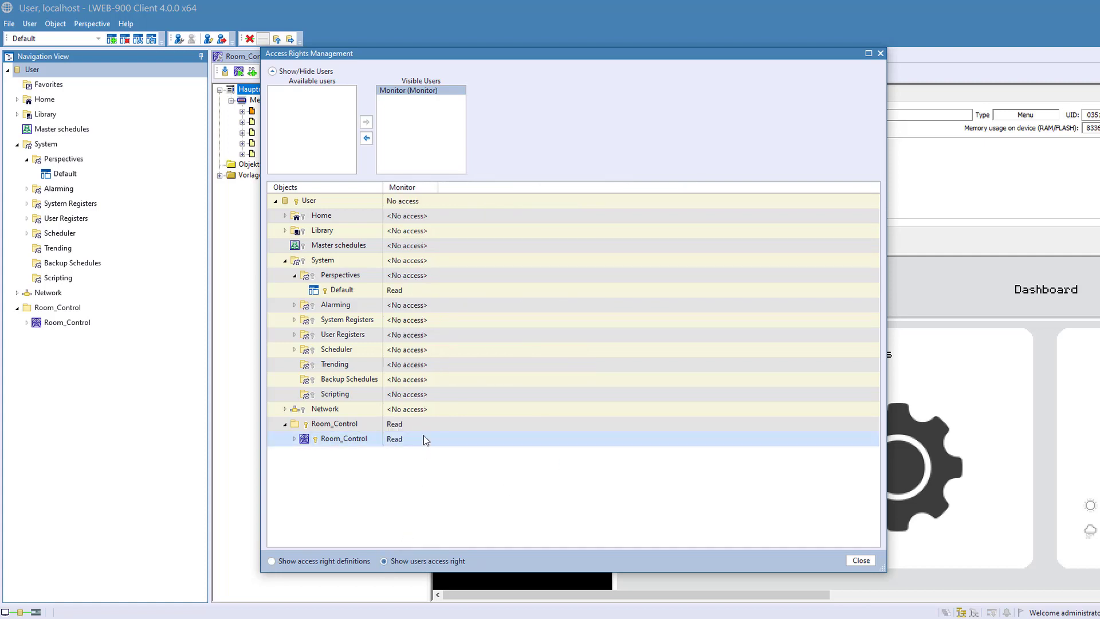
click(417, 424)
key(Escape)
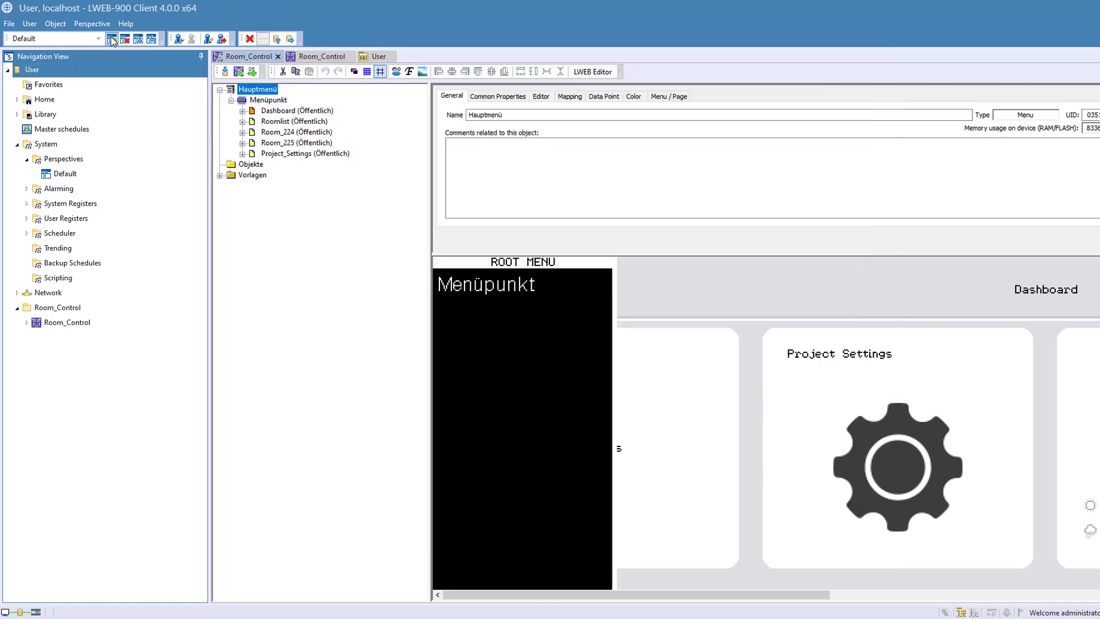
- Create a new perspective named Monitor from the current perspective and switch to it after creation
click(112, 39)
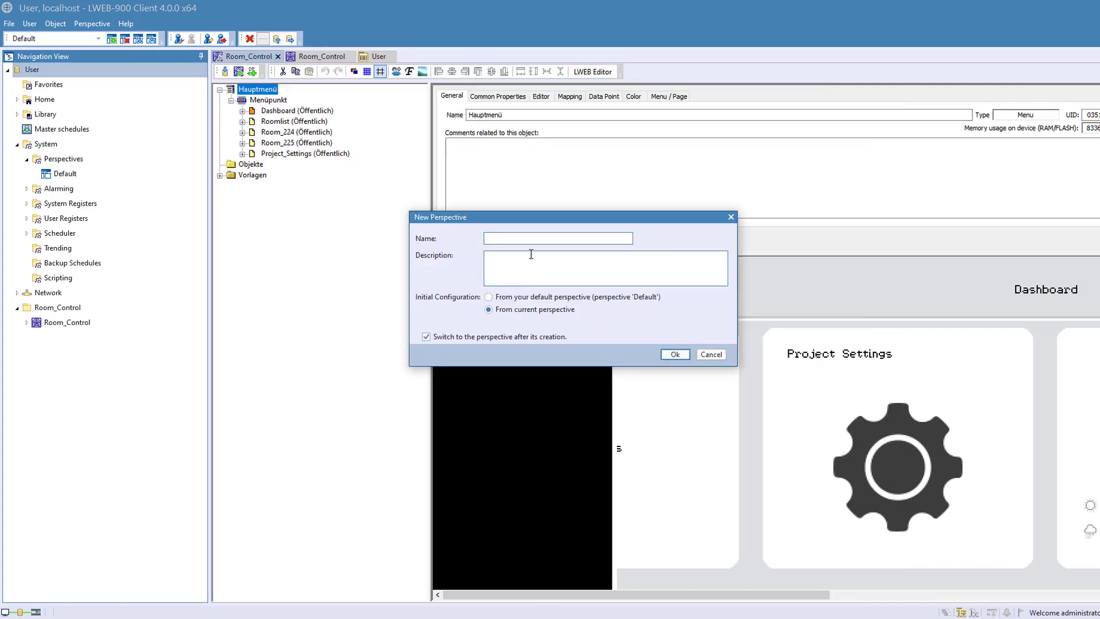
text(Monitor)
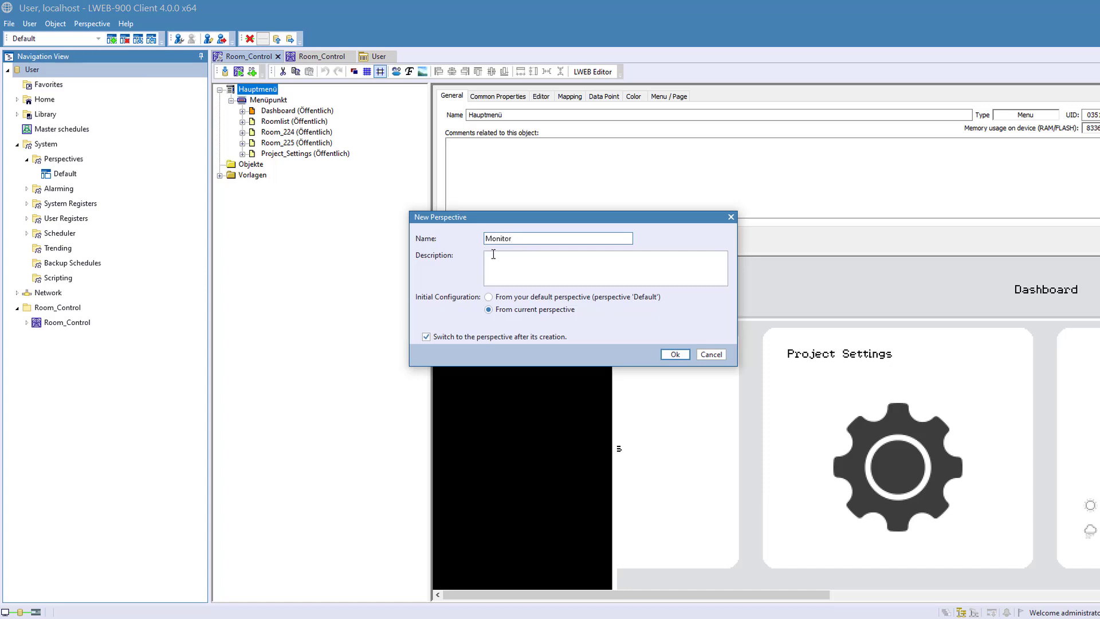
click(674, 355)
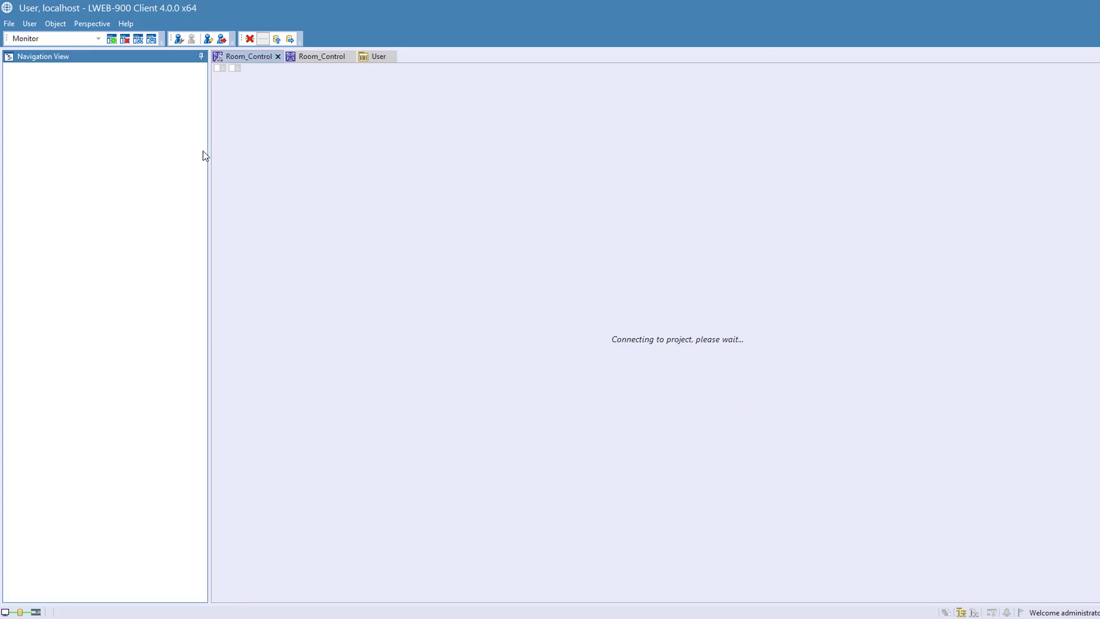
- Move the Monitor perspective from admin's Perspectives folder to the global Perspectives folder under System and open it
click(17, 99)
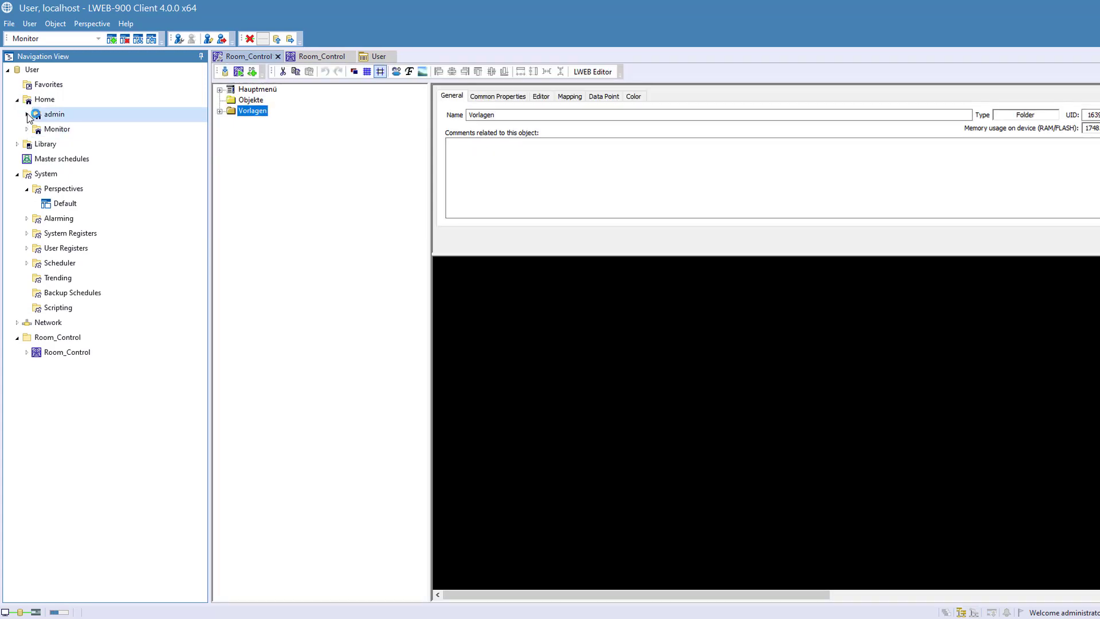
click(27, 115)
click(36, 129)
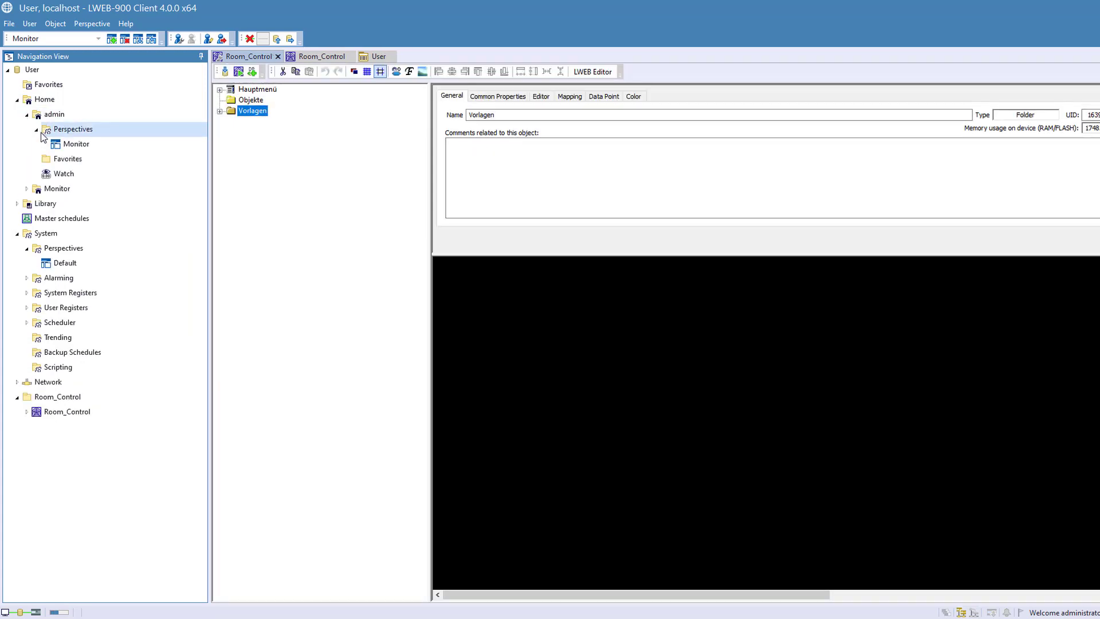
drag(45, 204, 61, 248)
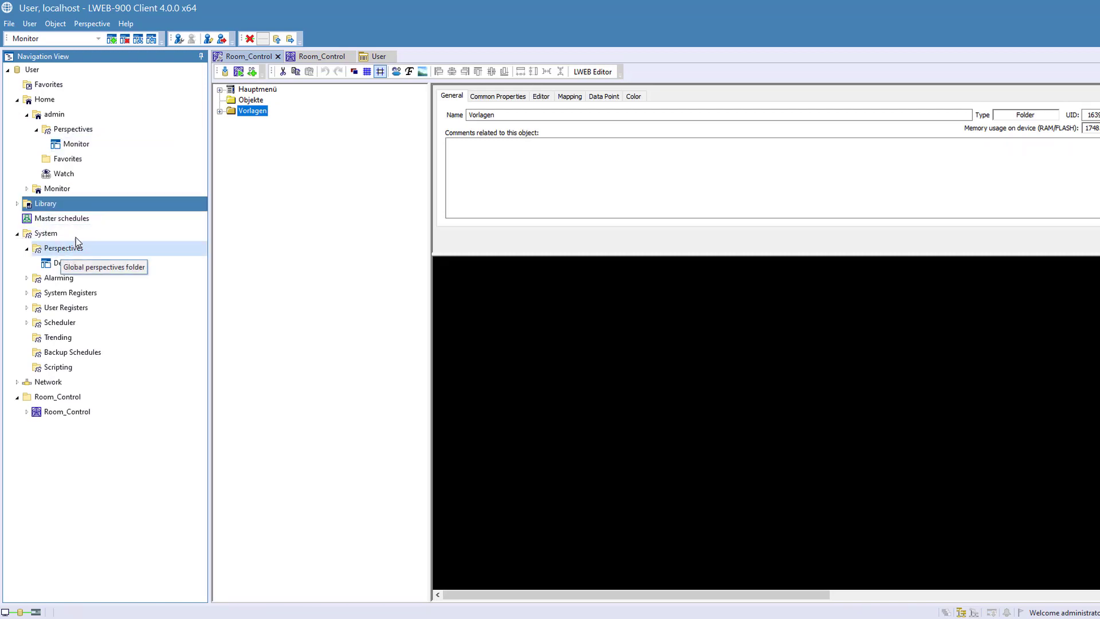
drag(76, 143, 79, 256)
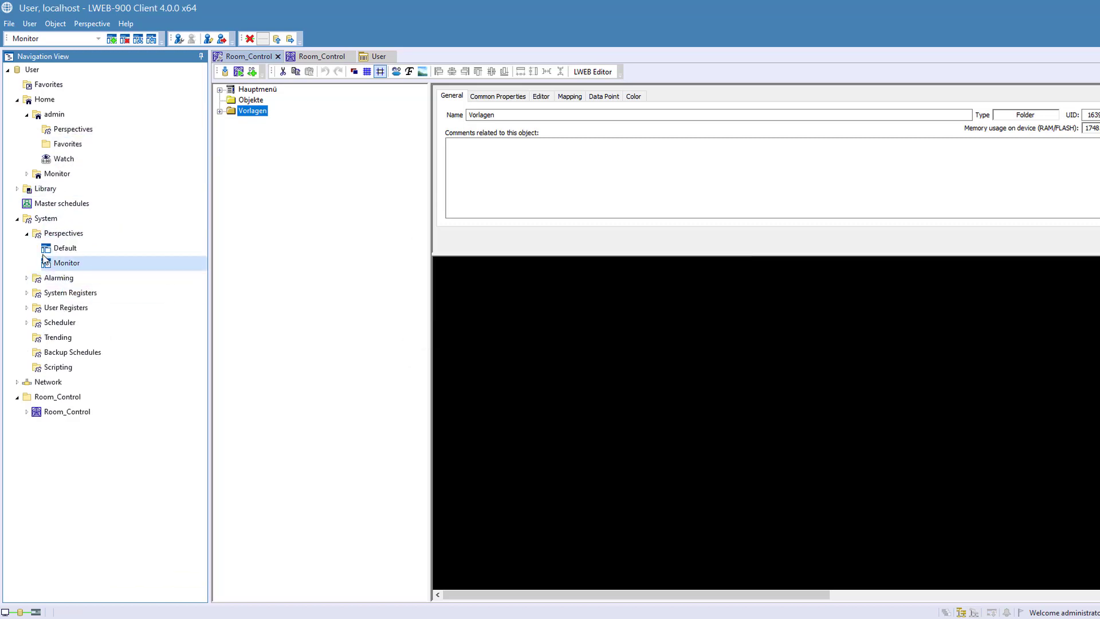
double_click(64, 265)
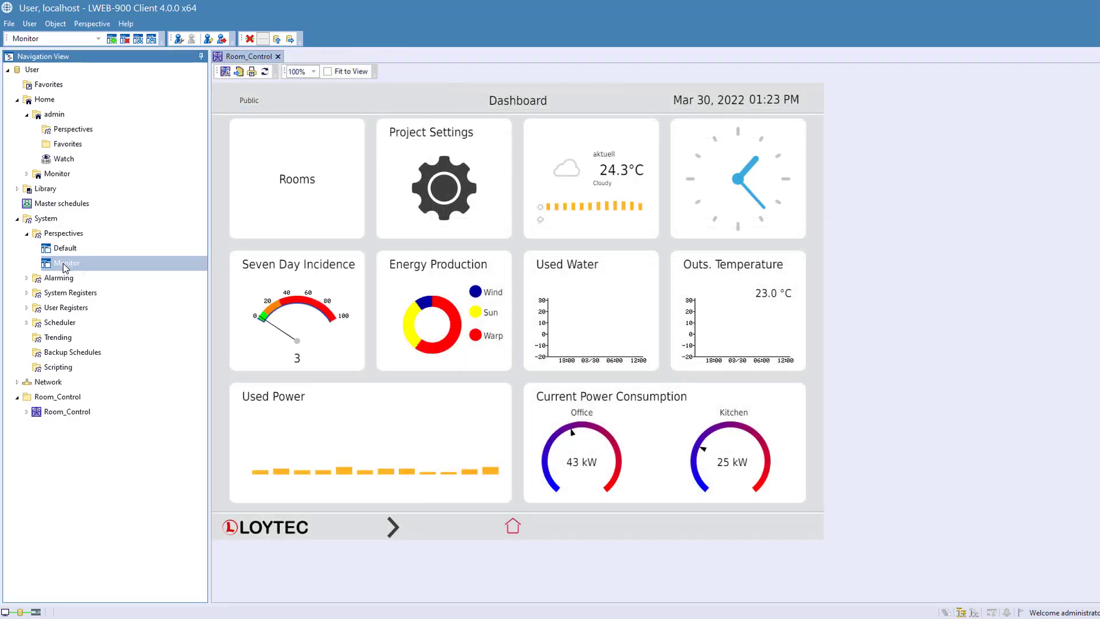
- Disable permission inheritance for the global Monitor perspective, adding the inherited parent permissions as explicit ones
right_click(63, 264)
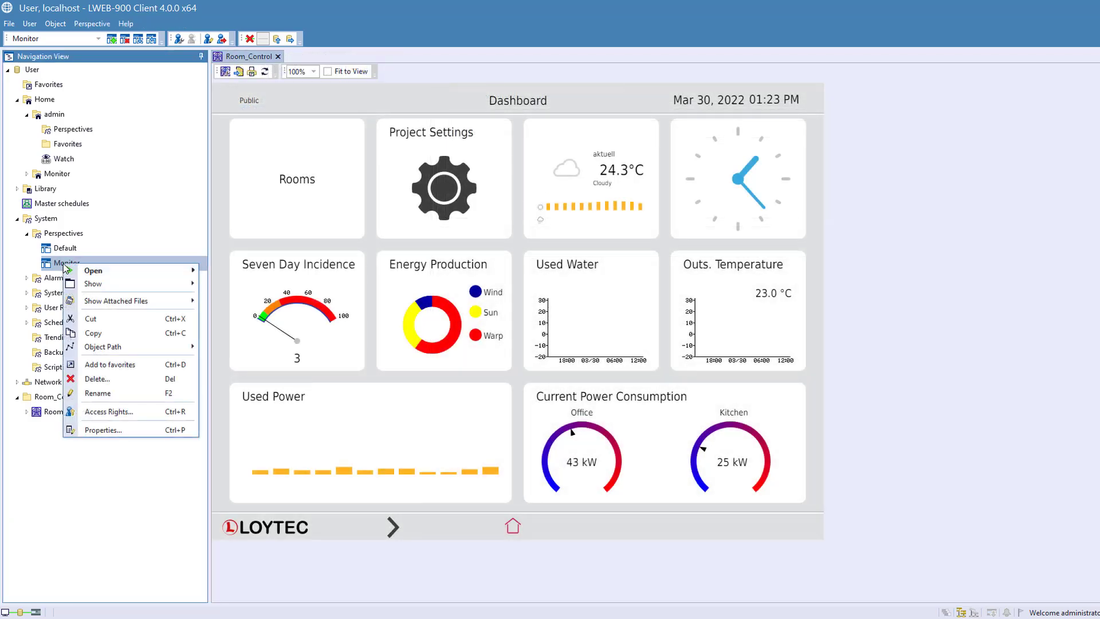
click(109, 413)
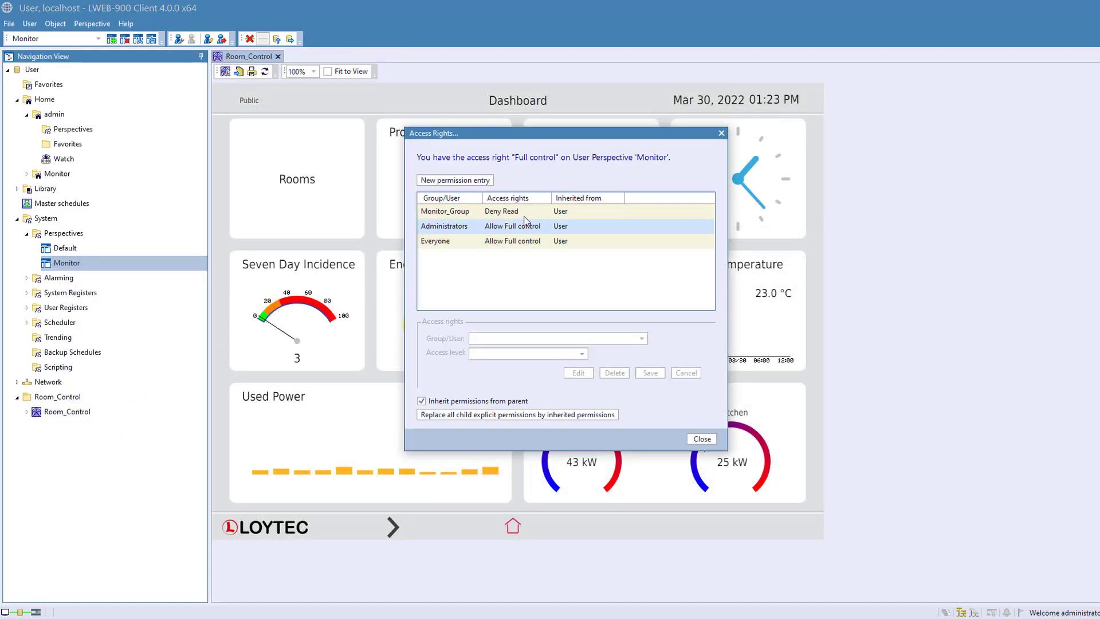
click(453, 212)
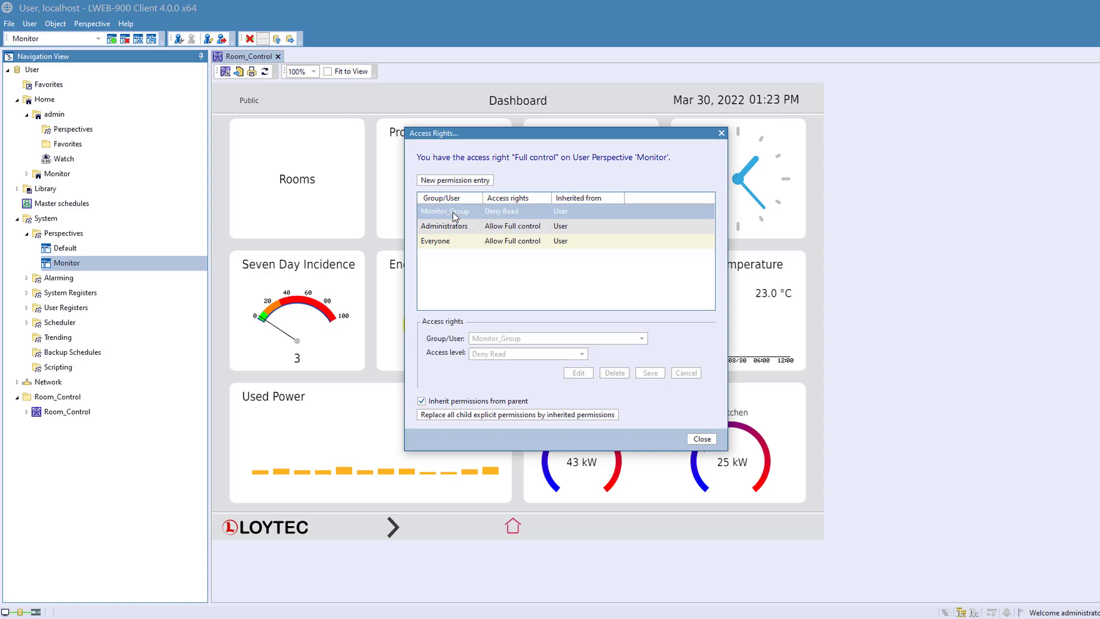
click(439, 402)
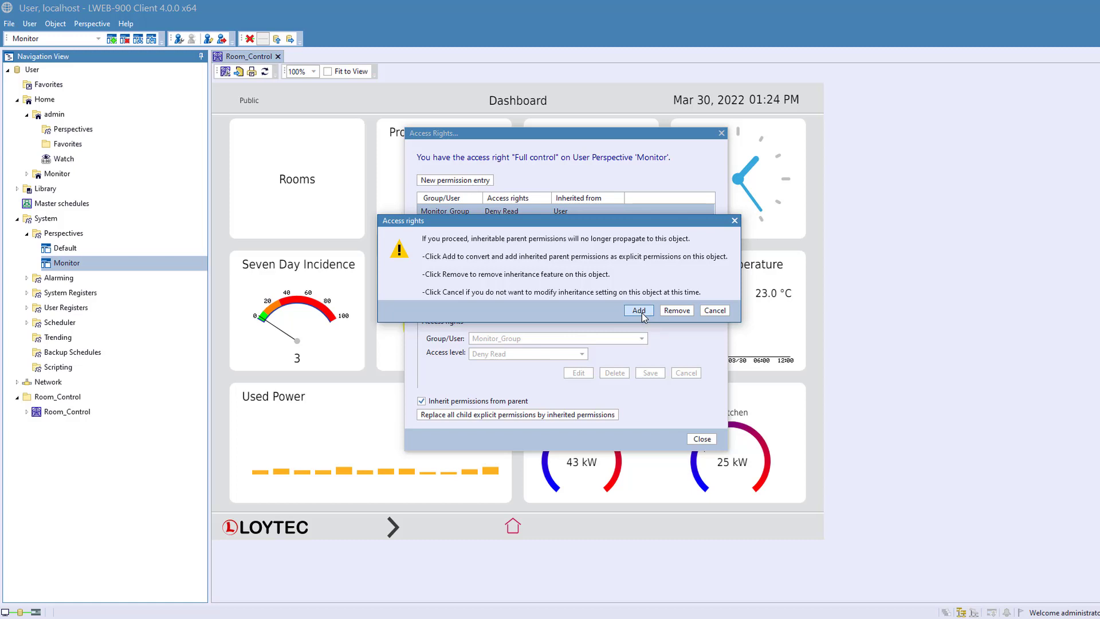
click(641, 312)
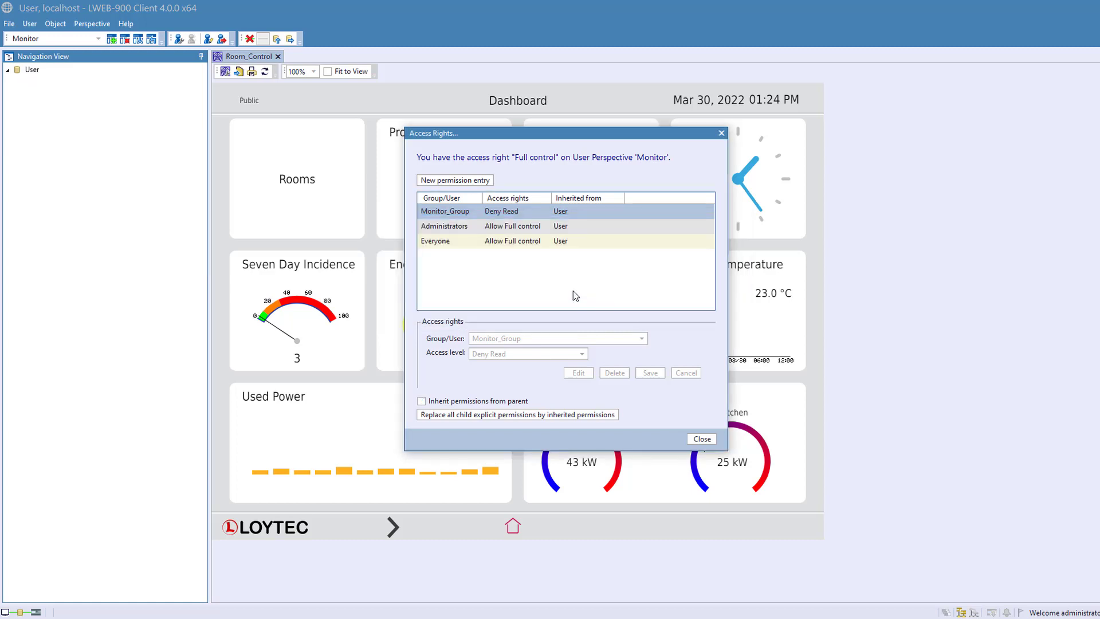
- Set Monitor_Group's access level on the Monitor perspective to Allow Write, save it and close the access rights
click(447, 212)
click(577, 373)
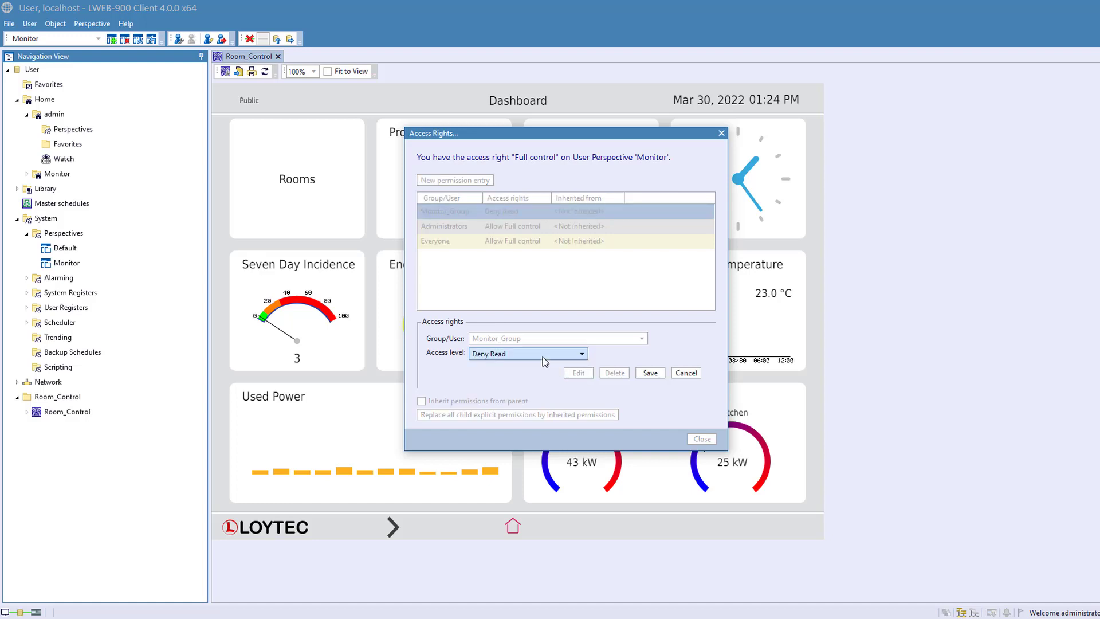
click(549, 353)
click(507, 377)
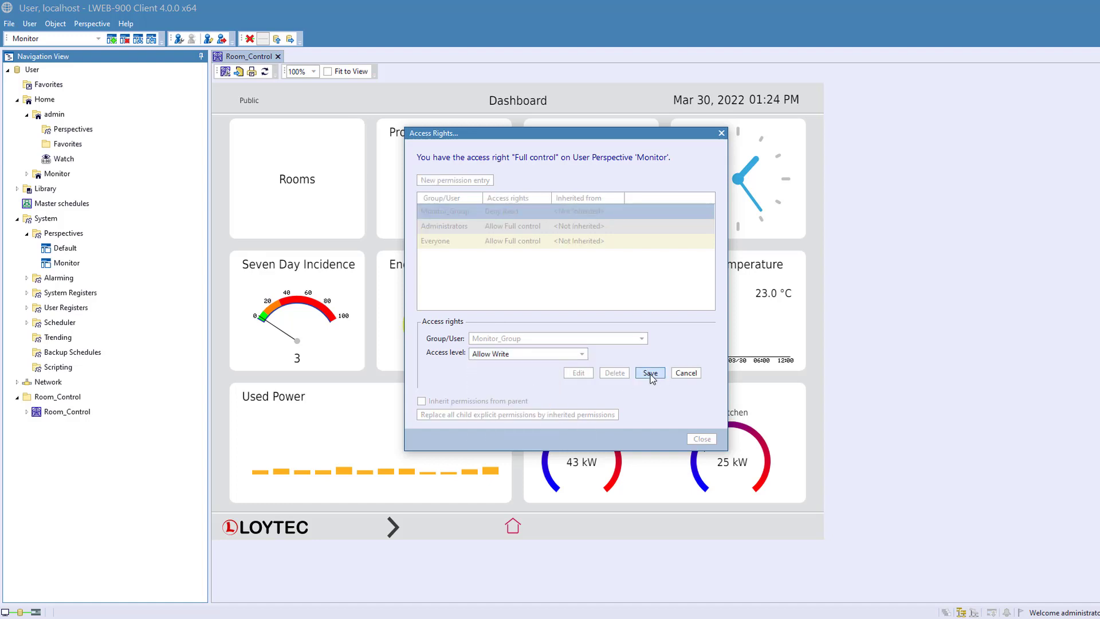
click(650, 373)
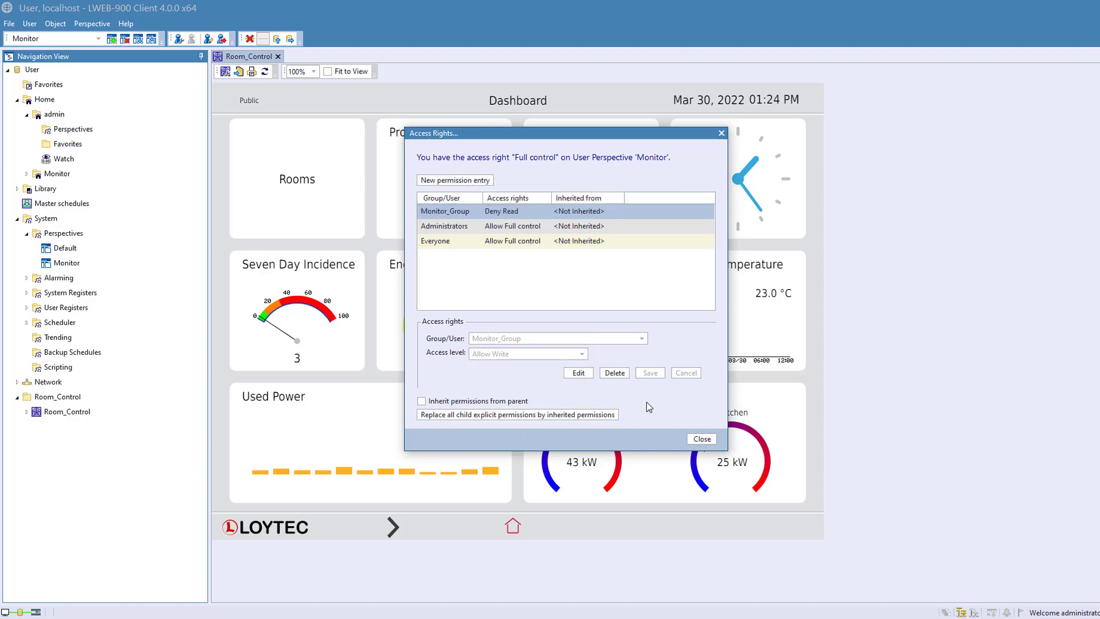
click(701, 439)
- Change Monitor_Group's access level on the Default perspective to Deny Read, save it and close the access rights
click(64, 250)
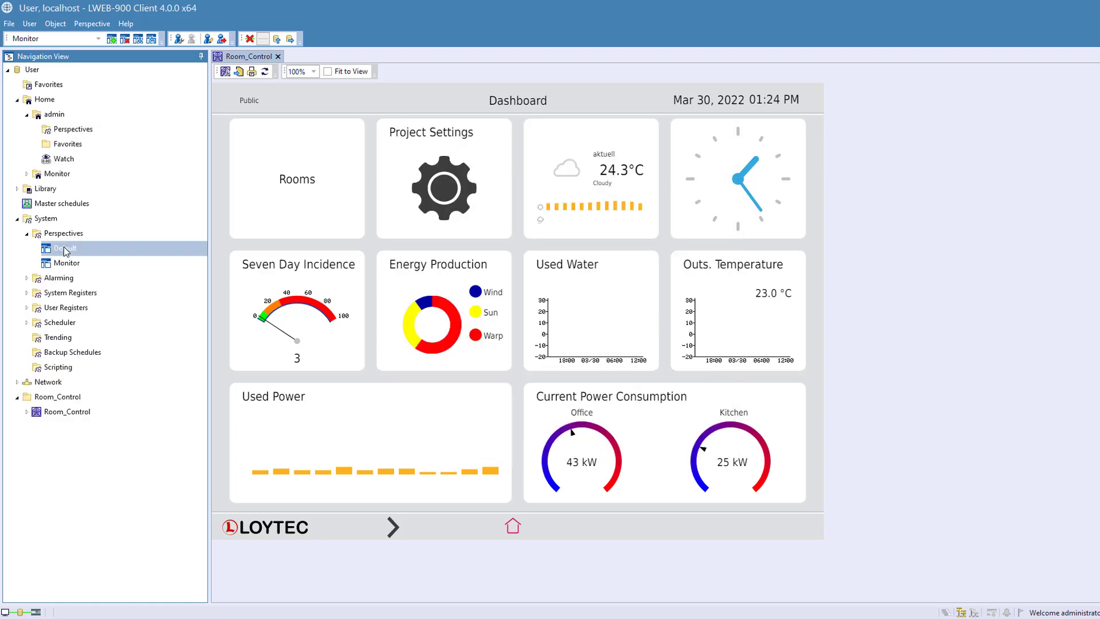
right_click(64, 250)
click(114, 397)
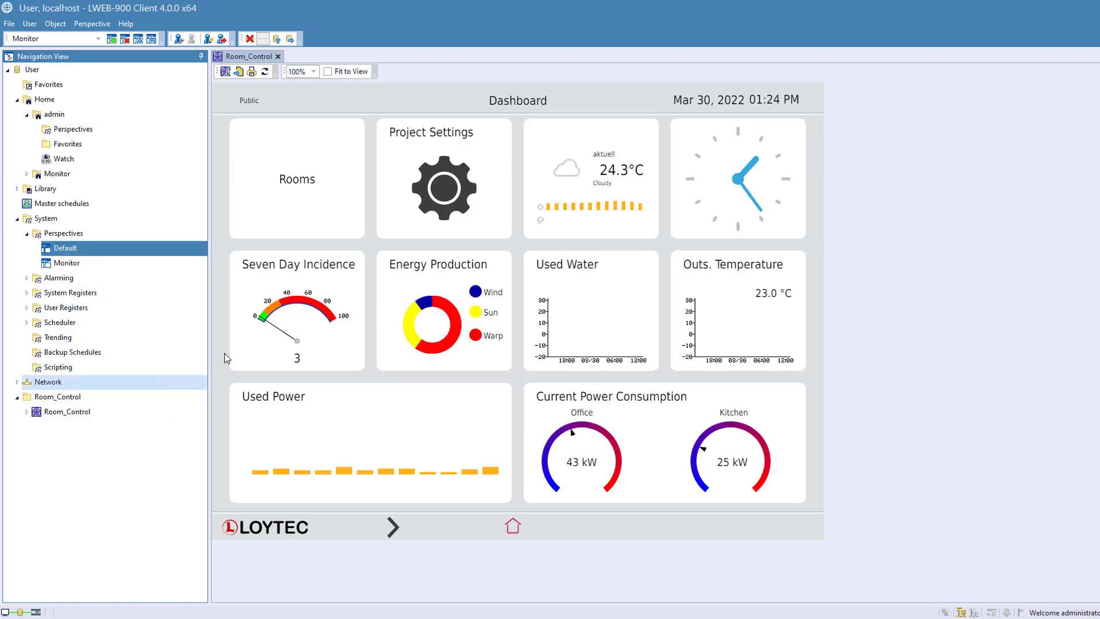
click(446, 211)
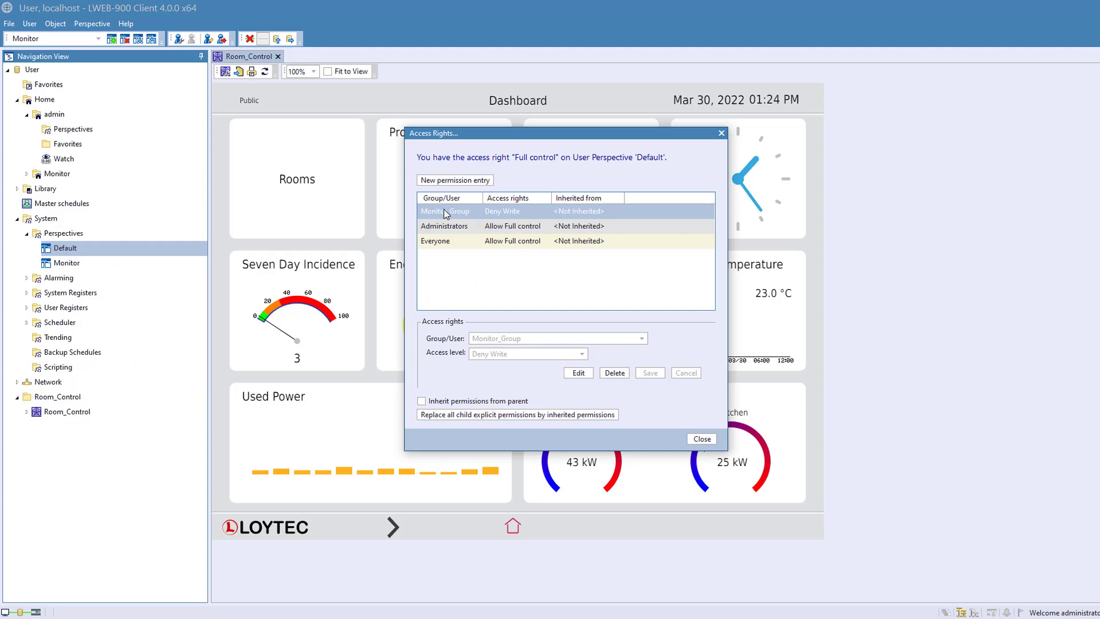
click(578, 372)
click(478, 354)
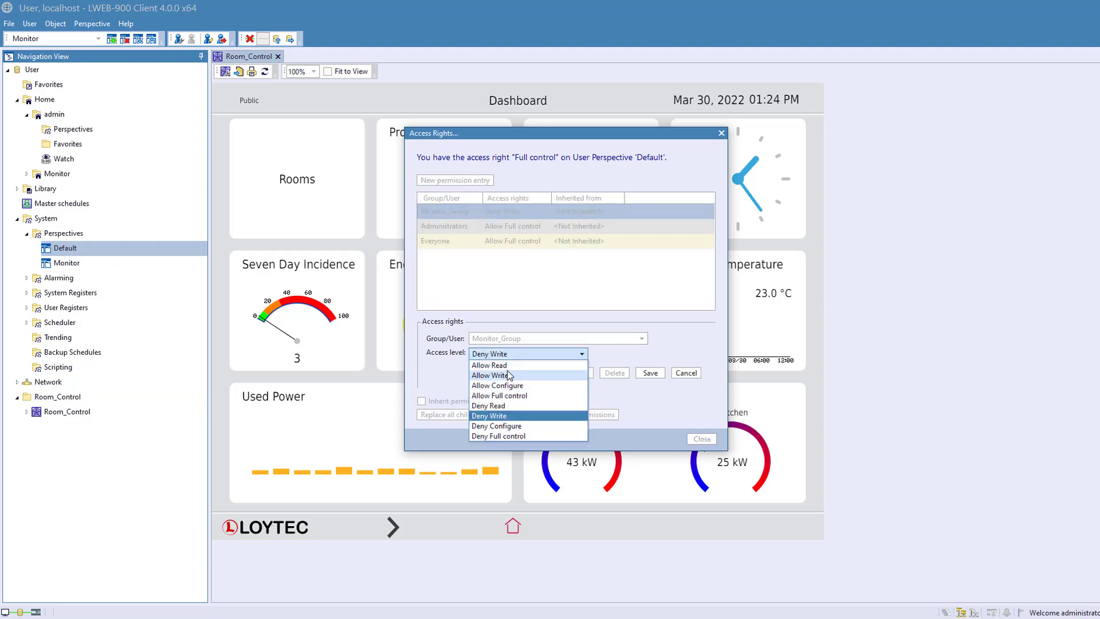
click(514, 405)
click(650, 372)
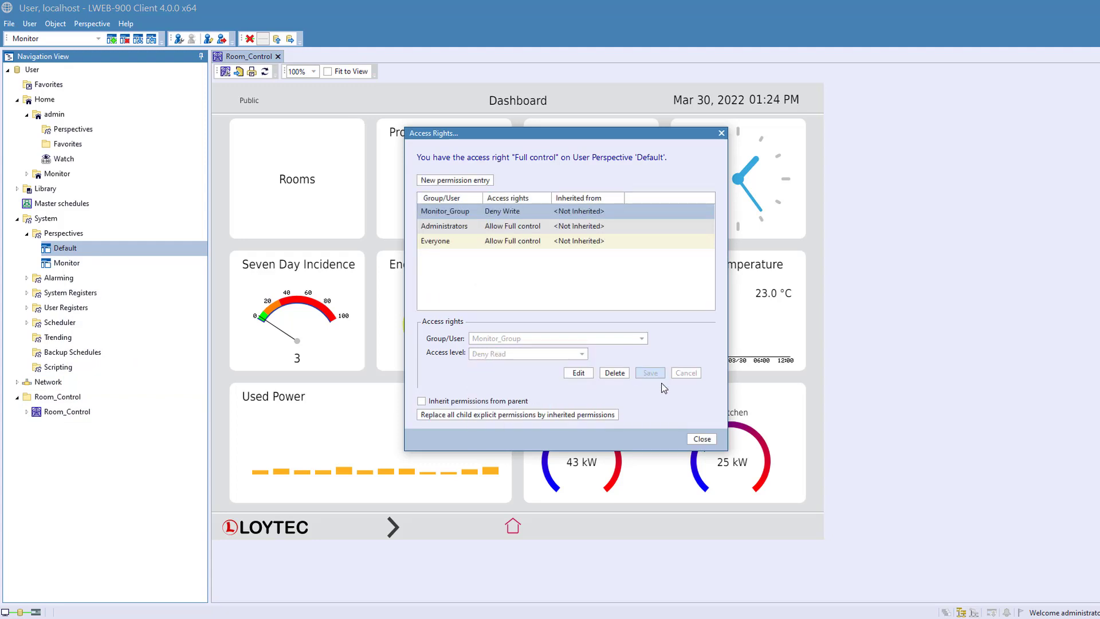
click(701, 439)
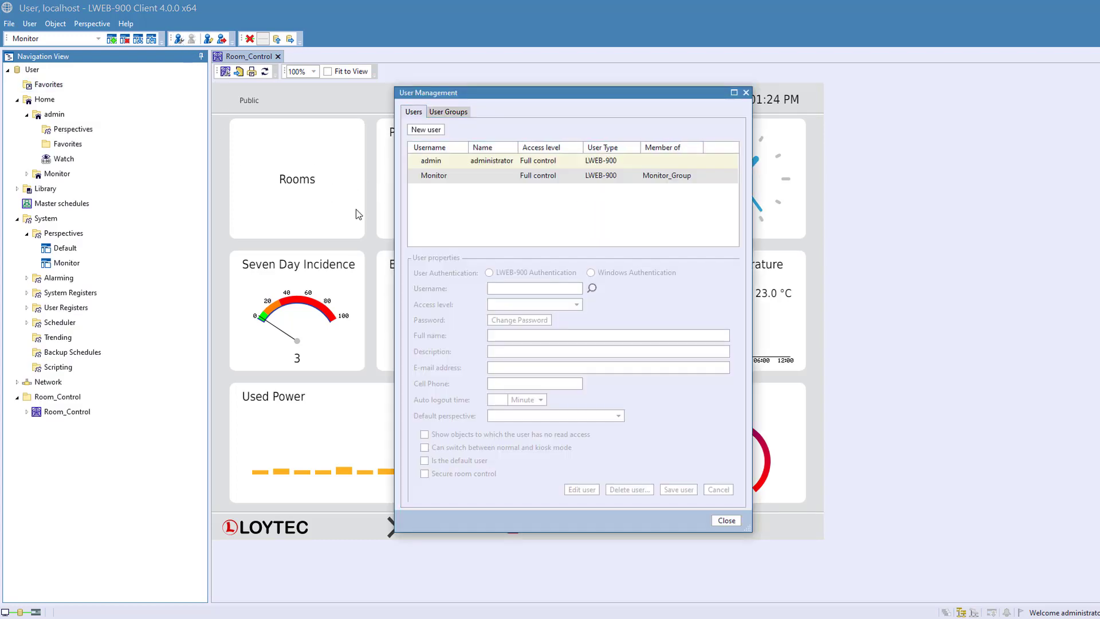
- Assign Monitor as the Monitor user's default perspective, save the user and close User Management
click(443, 181)
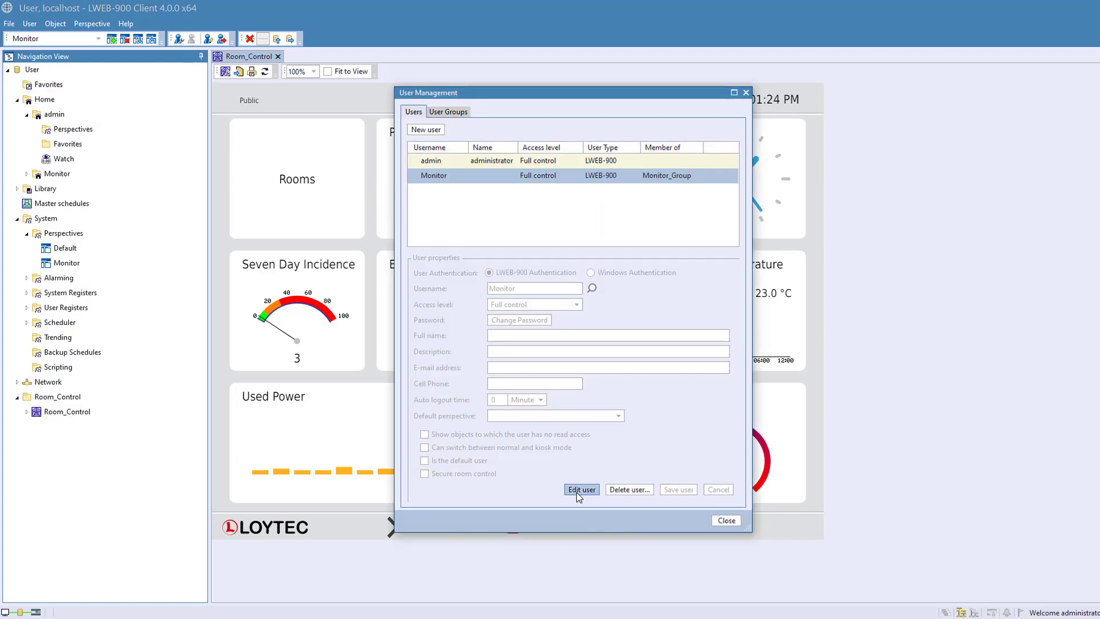
click(580, 489)
click(544, 416)
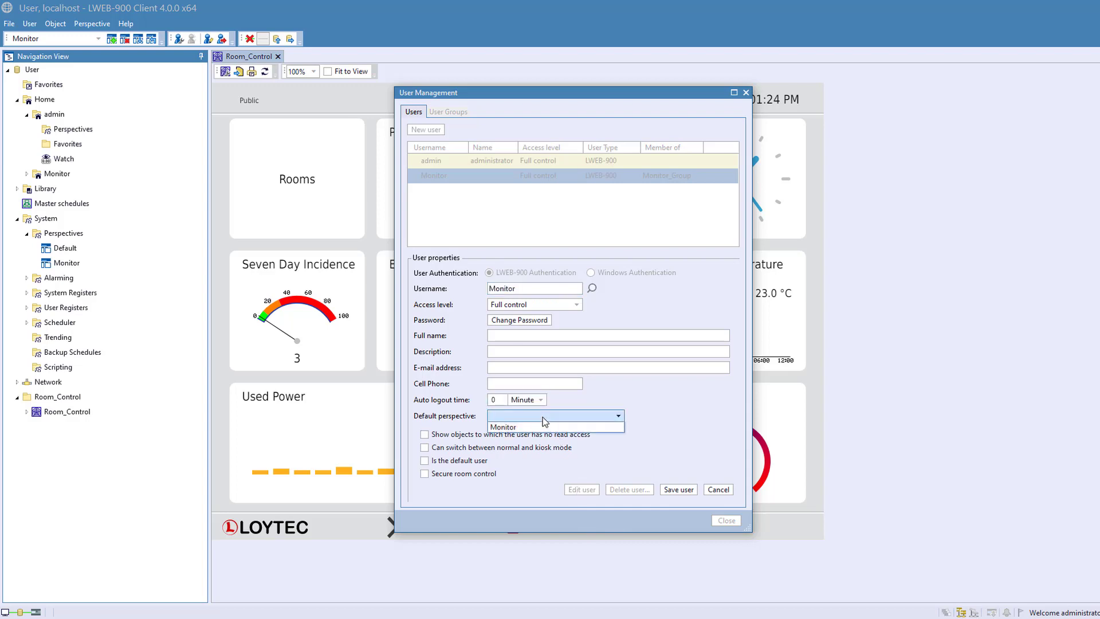
click(541, 427)
click(677, 490)
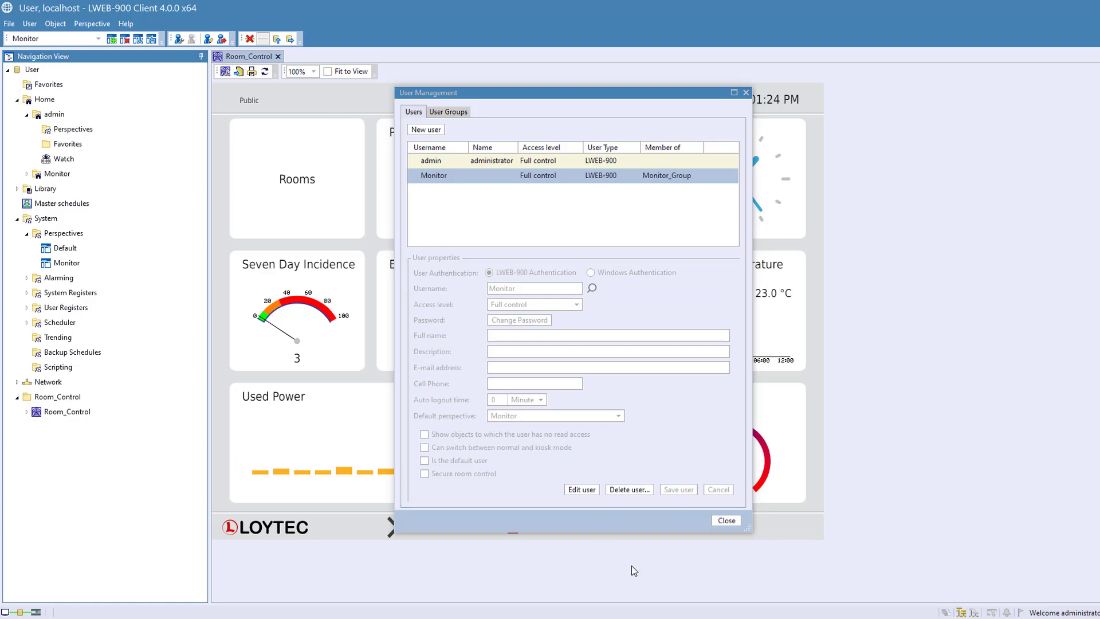
click(726, 520)
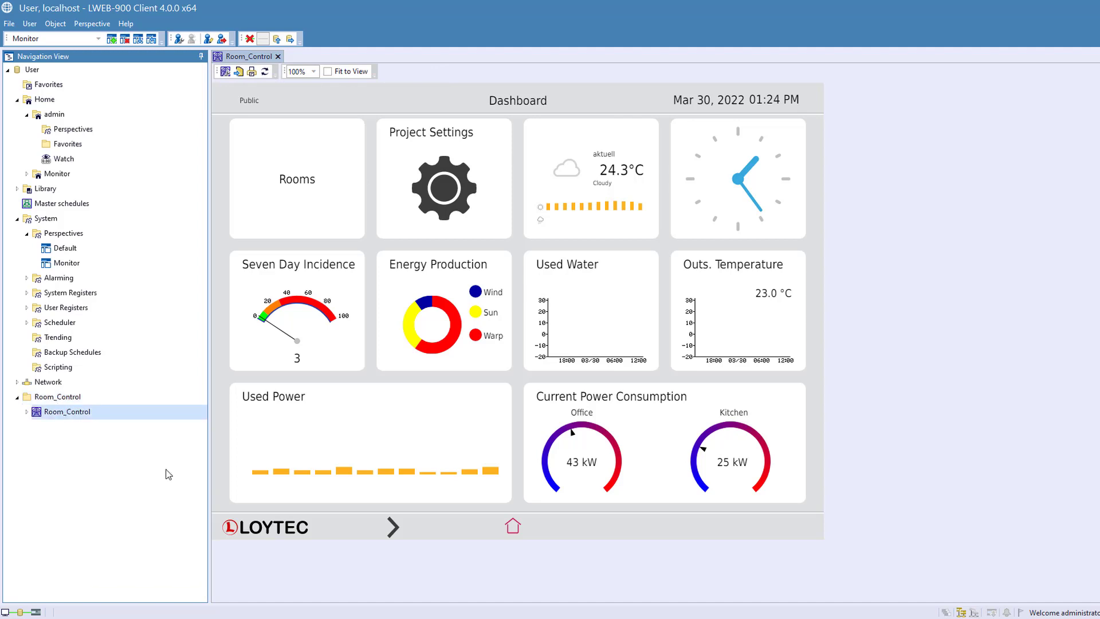
- Switch to the Monitor user's LWEB-900 client window and check the contents of its Navigation View
click(629, 618)
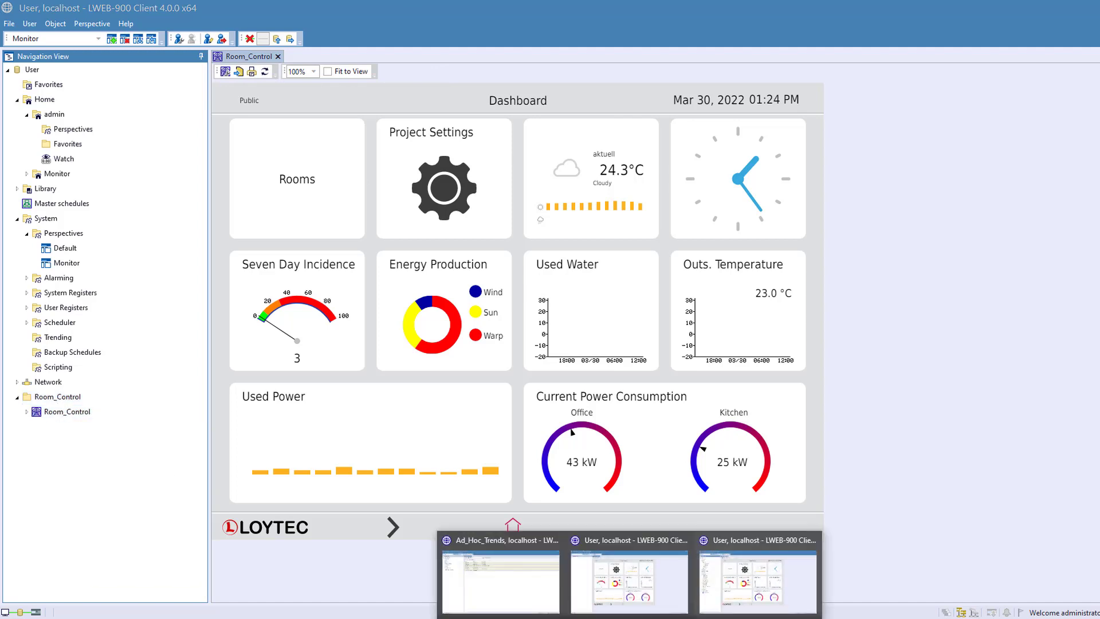
click(637, 597)
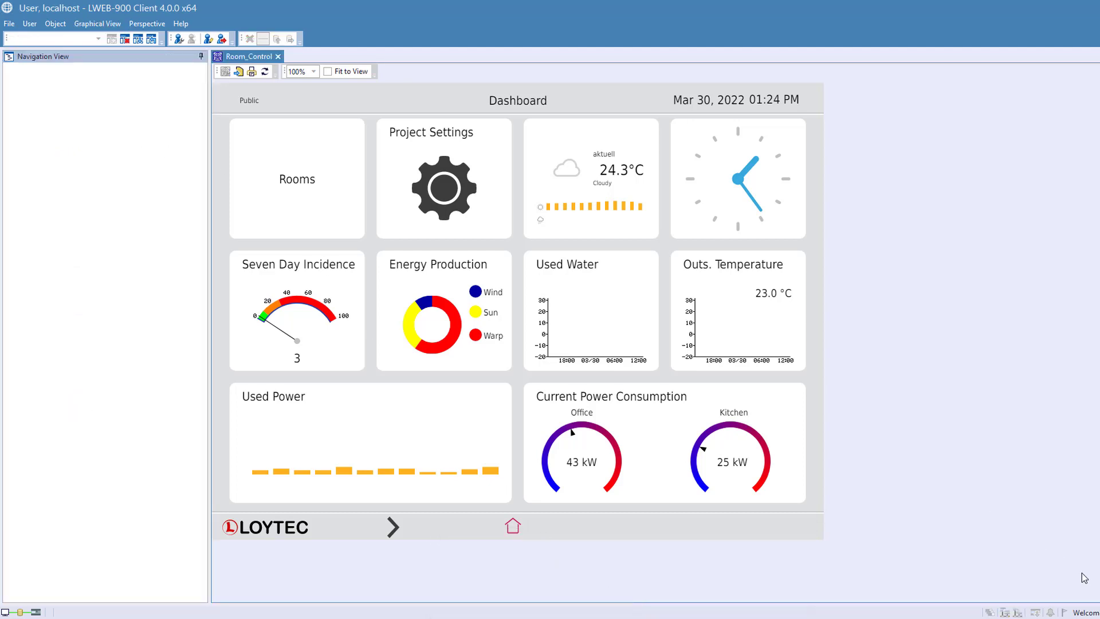
click(39, 56)
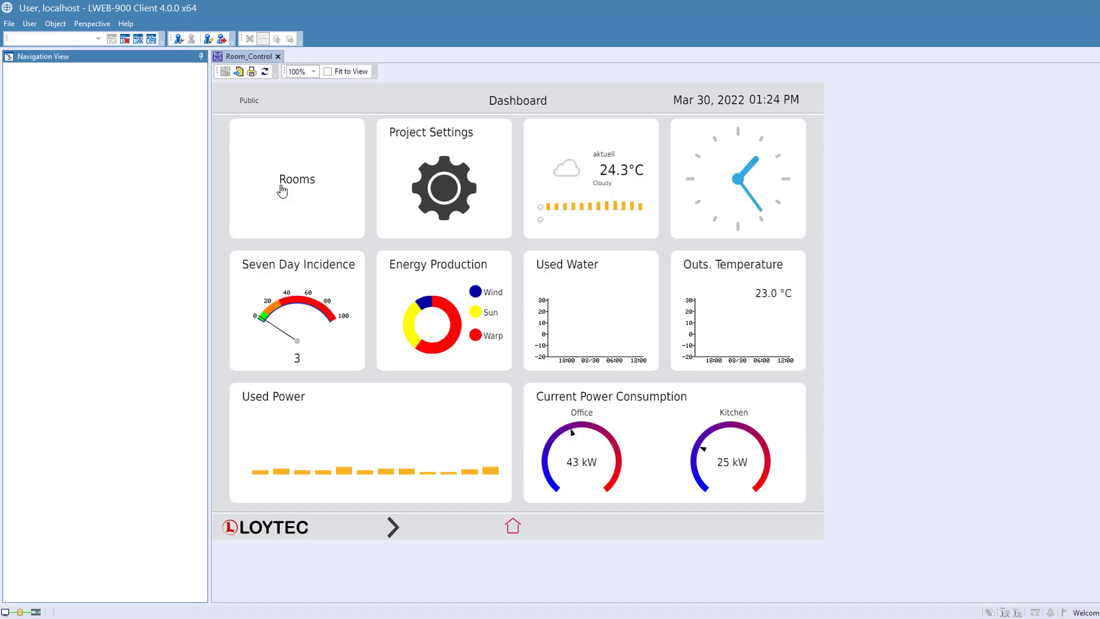
- Test the Spots brightness slider in Room 224, reached through the Dashboard's Rooms tile, and return to the Dashboard
click(311, 192)
click(312, 181)
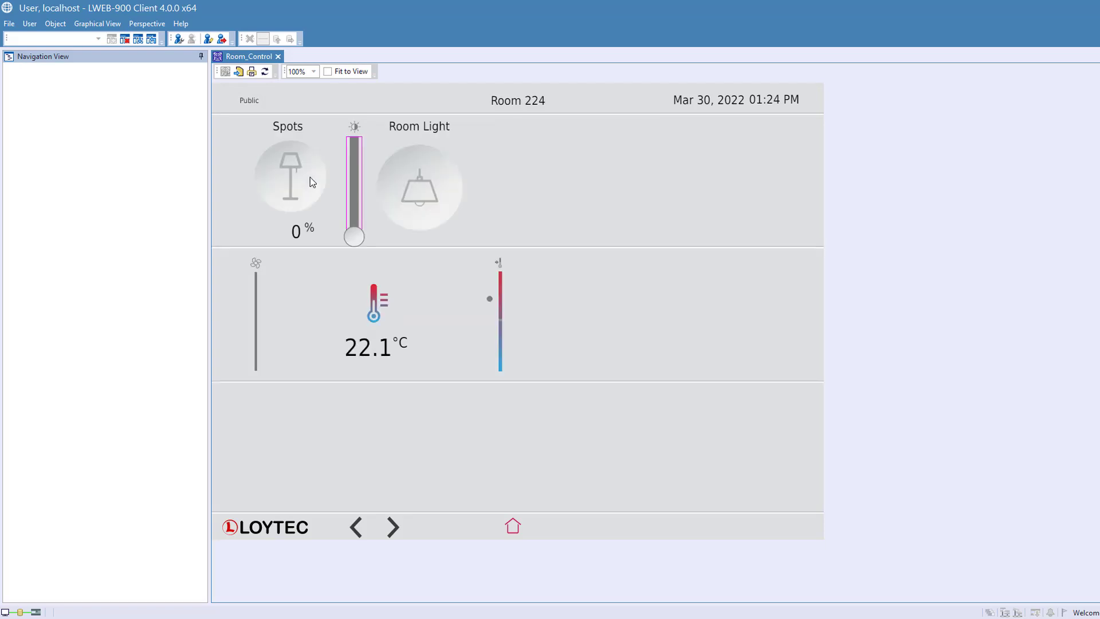
click(355, 180)
drag(352, 178, 353, 239)
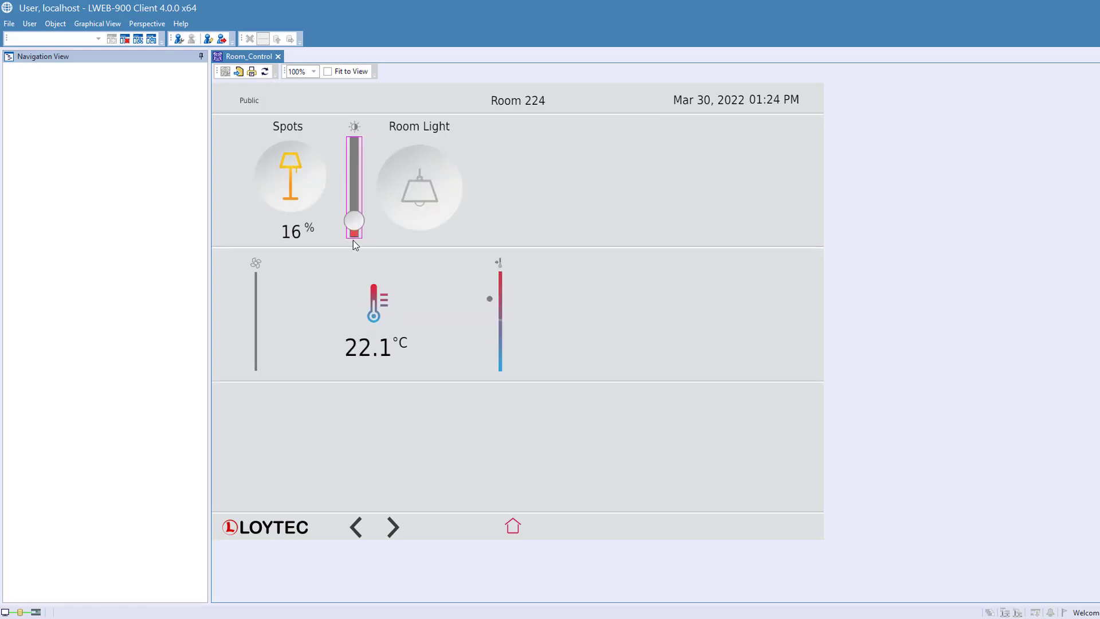
click(511, 525)
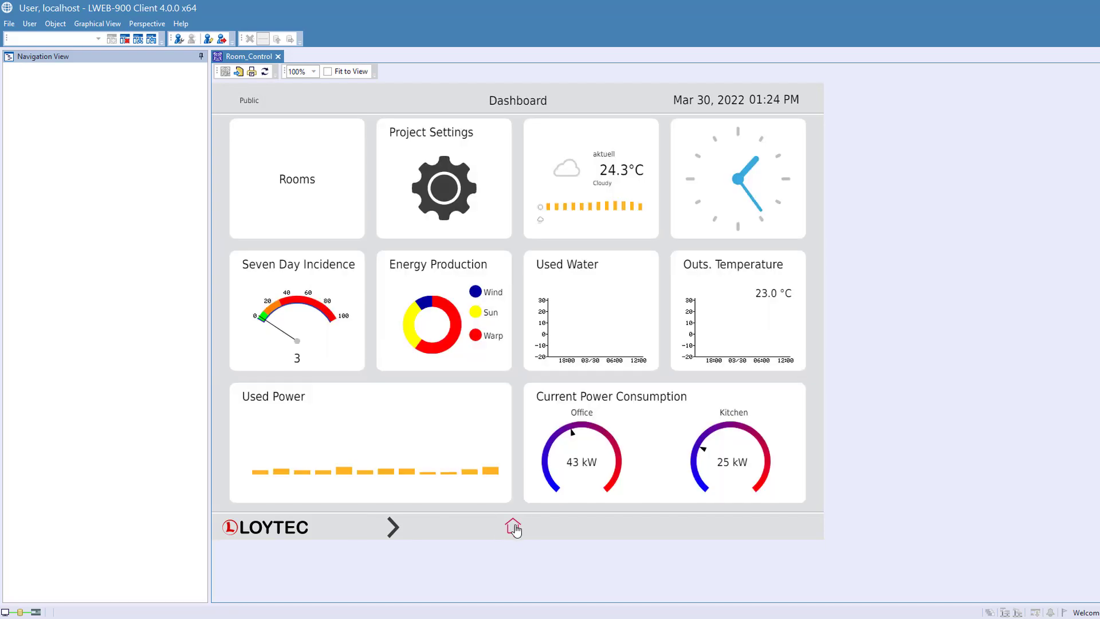